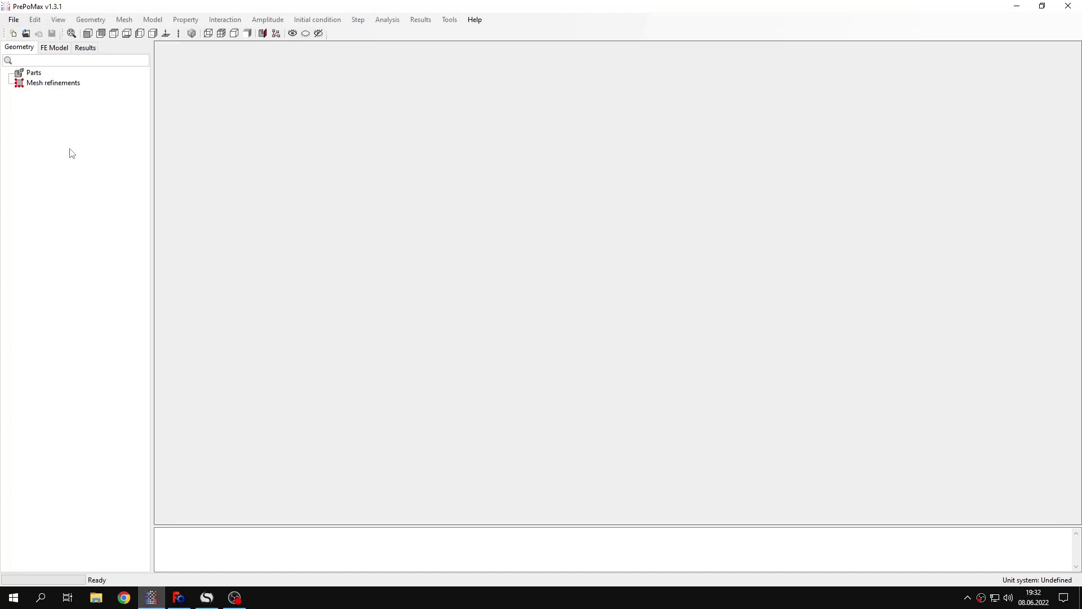
Create a new 3D model with the mm, ton, s, °C unit system and import the Tutorial 21 - heat sink geometry
left_click(13, 33)
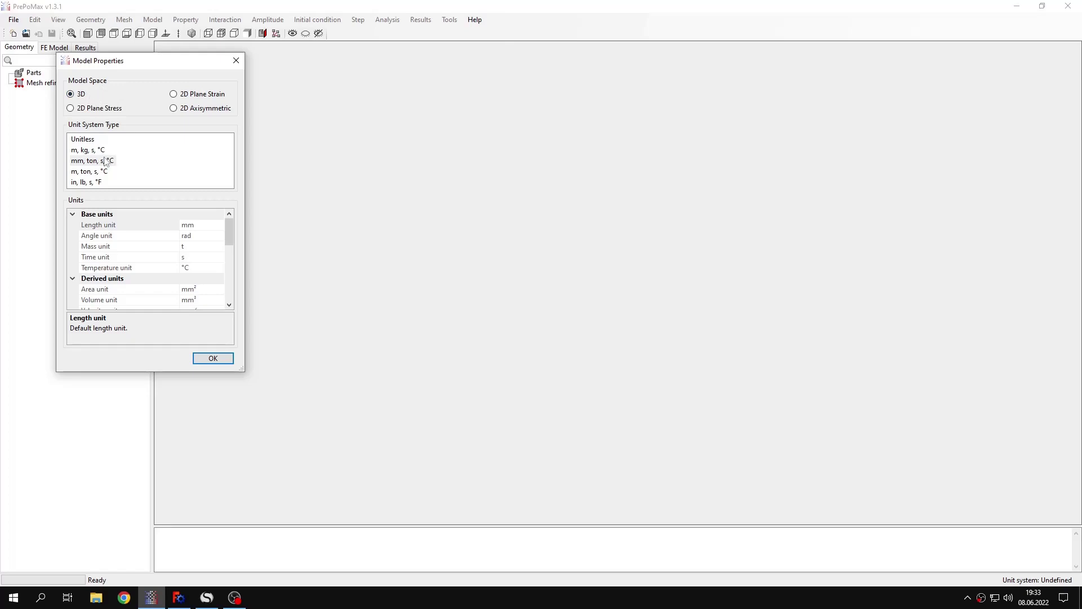
left_click(218, 358)
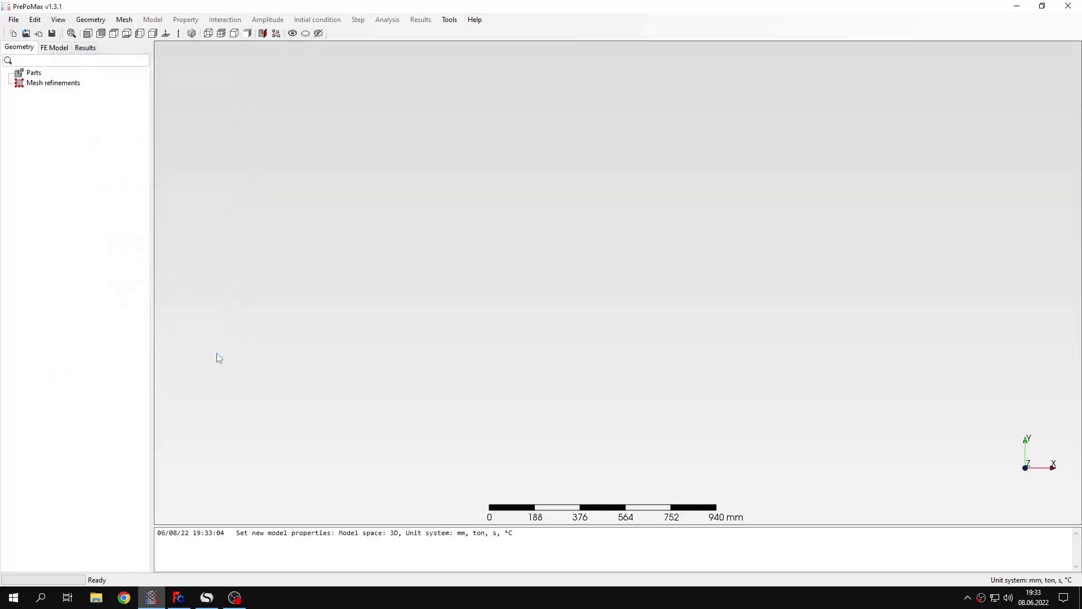
left_click(39, 33)
scroll(316, 169, "down", 5)
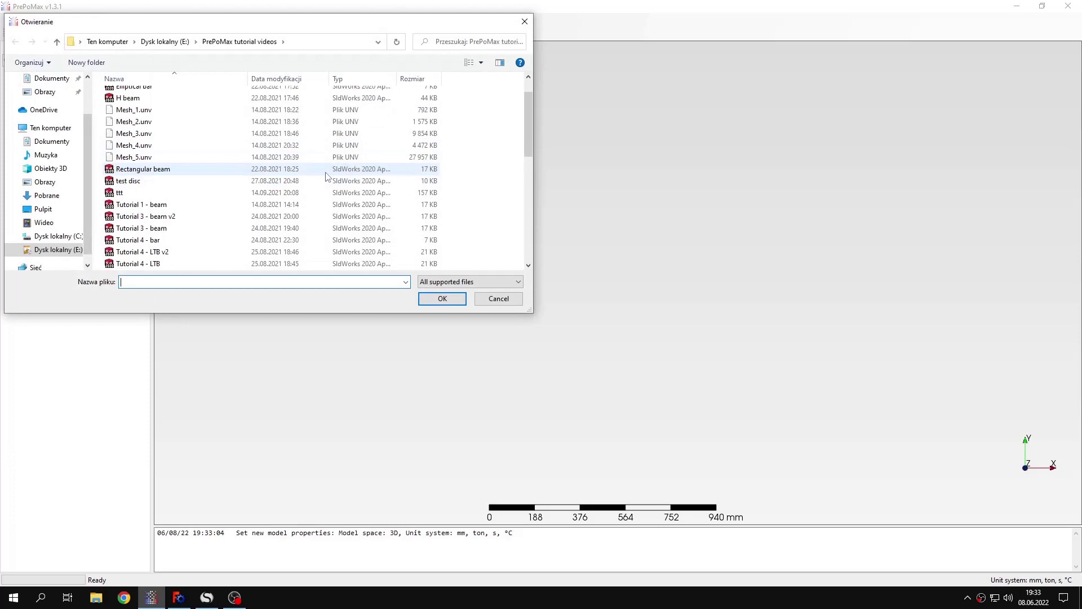
left_click(188, 263)
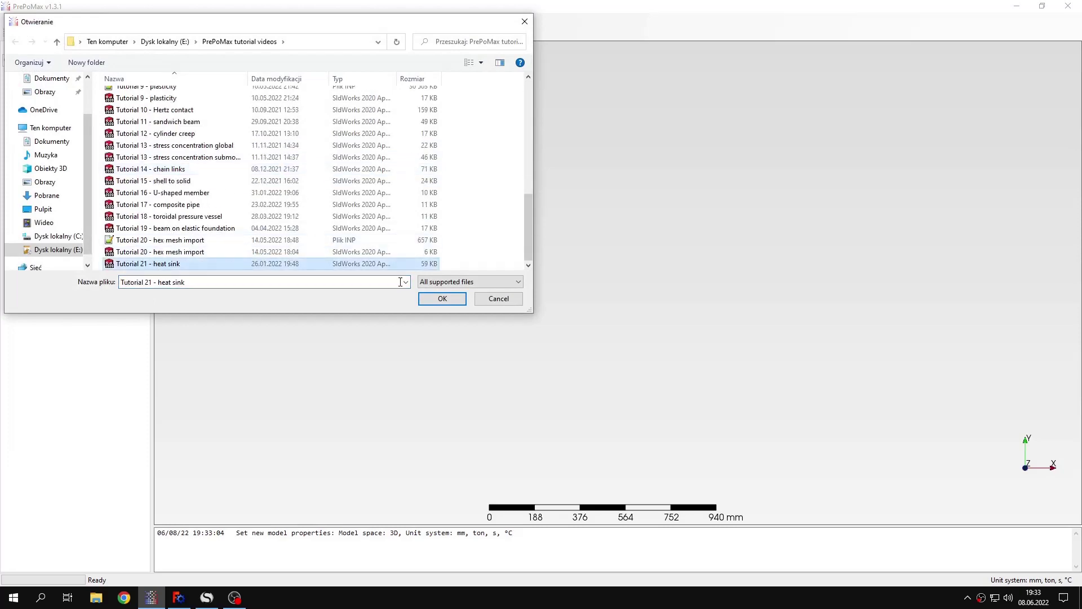
left_click(443, 299)
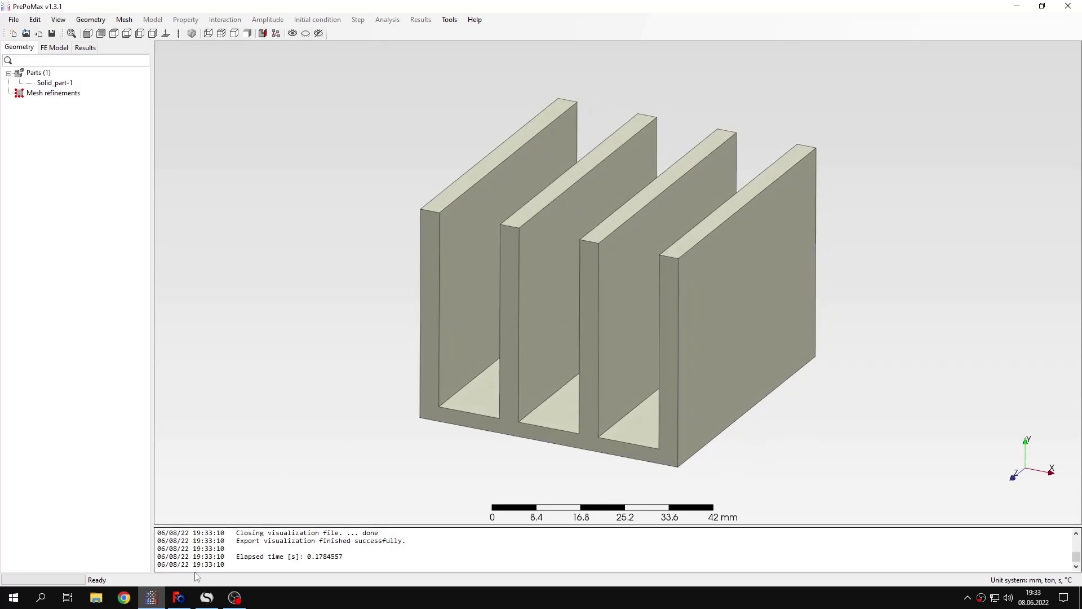
key("alt+Tab")
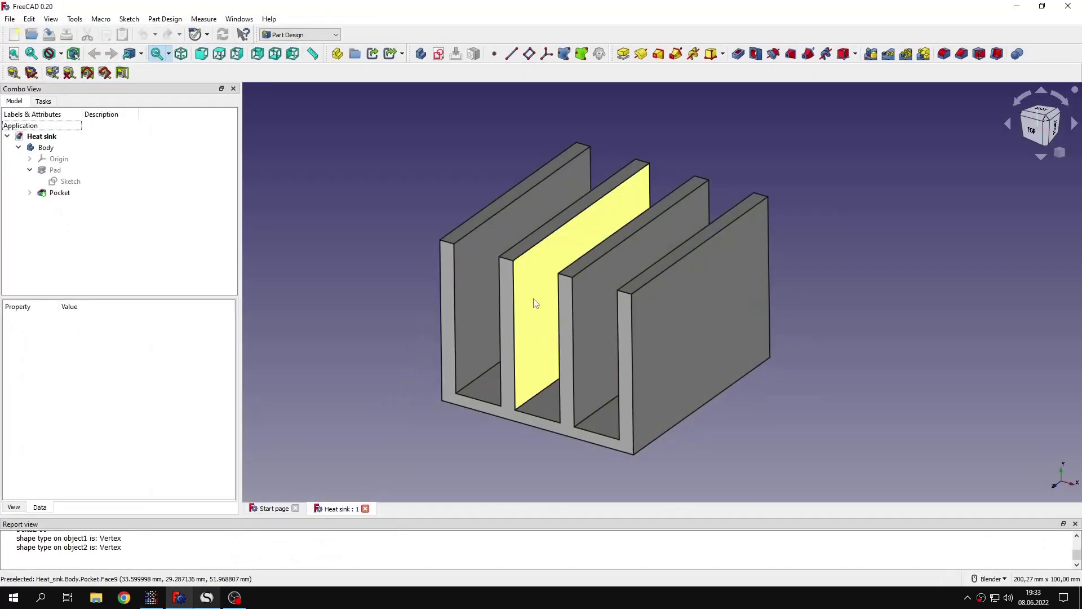
left_click(151, 598)
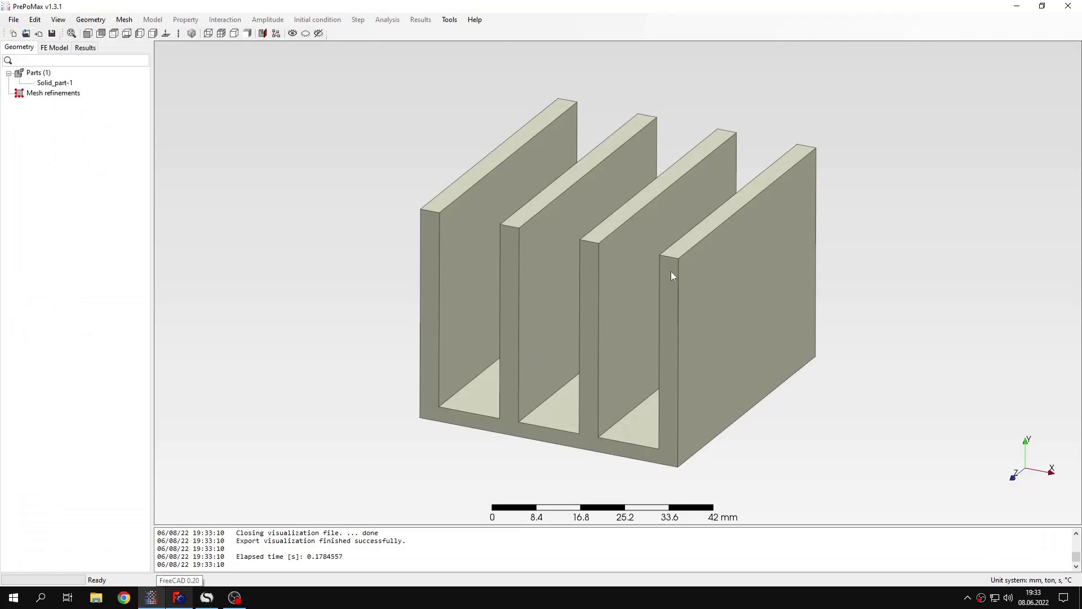
Set the maximum element size in the heat sink's meshing parameters to 1 mm
left_click(124, 19)
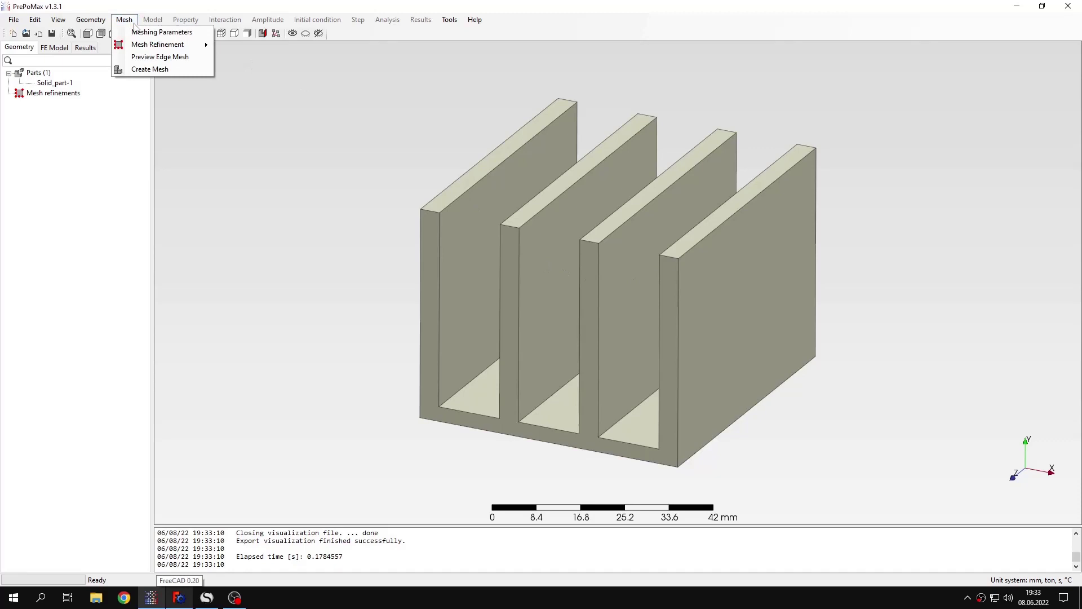
left_click(148, 32)
double_click(182, 102)
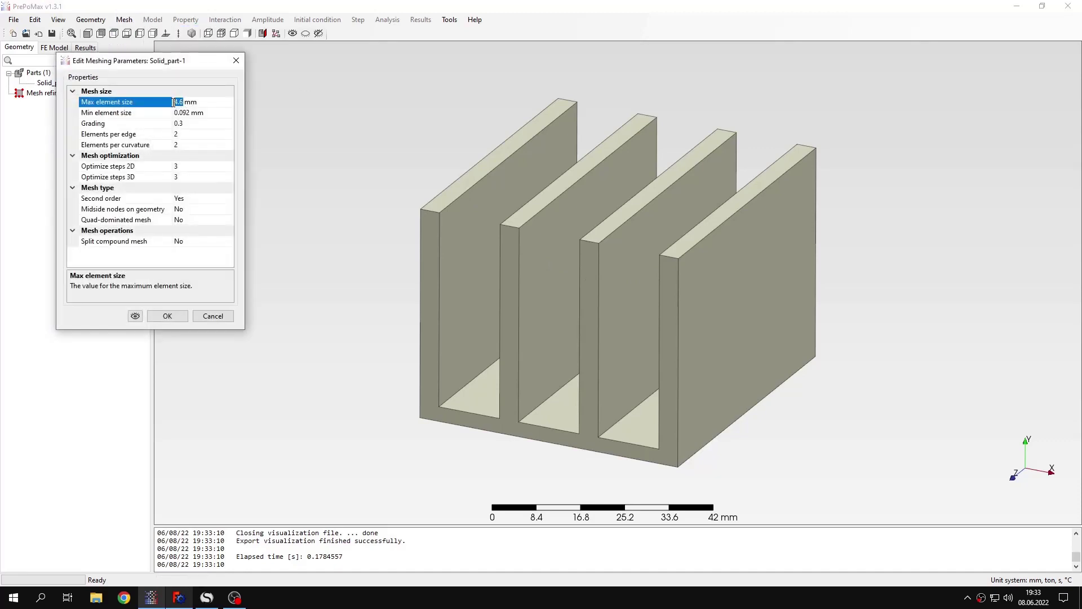
type("1")
left_click(172, 315)
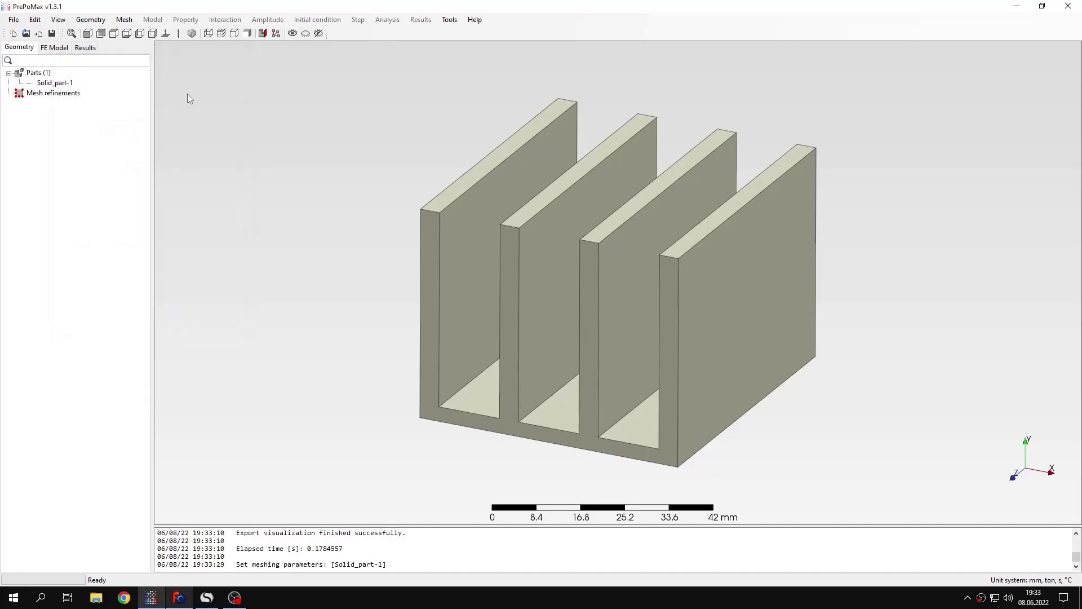
Generate the heat sink's mesh and display the part with only its model edges, without element edges
left_click(124, 19)
left_click(138, 70)
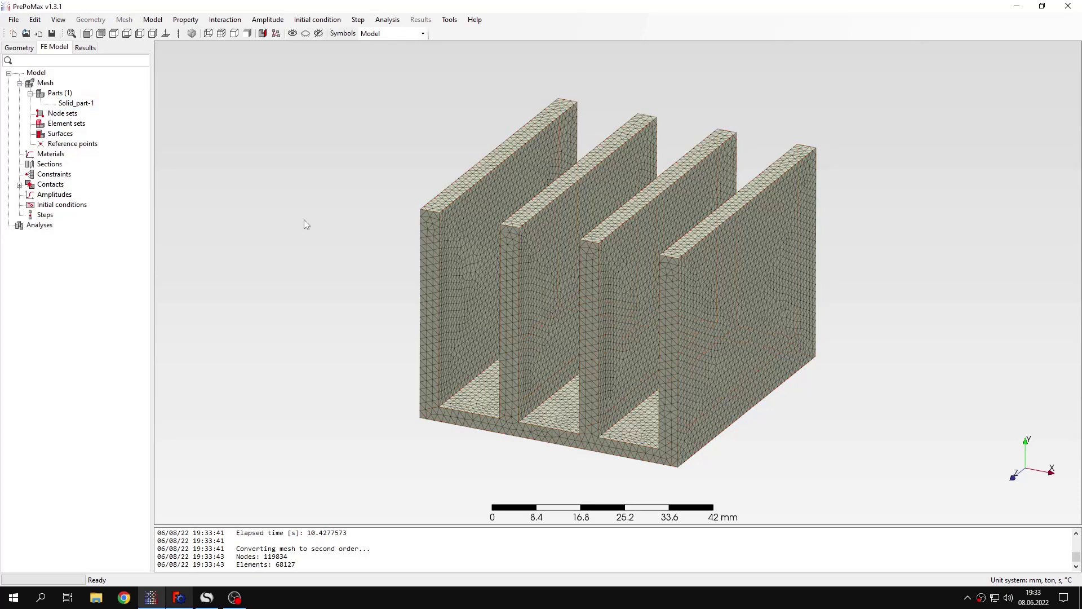
middle_click_drag(539, 303, 515, 300)
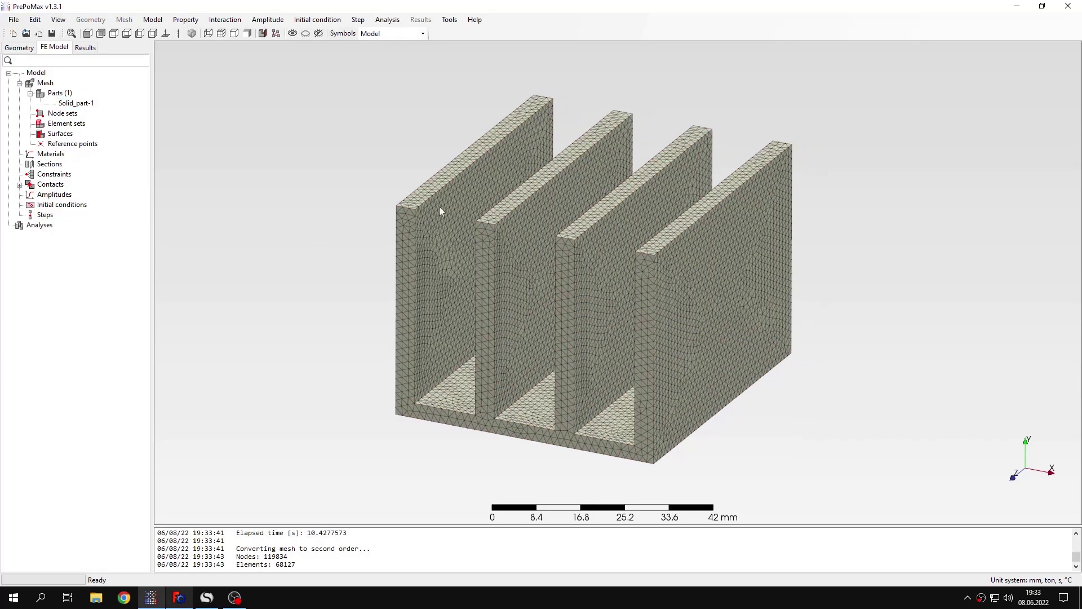
left_click(246, 37)
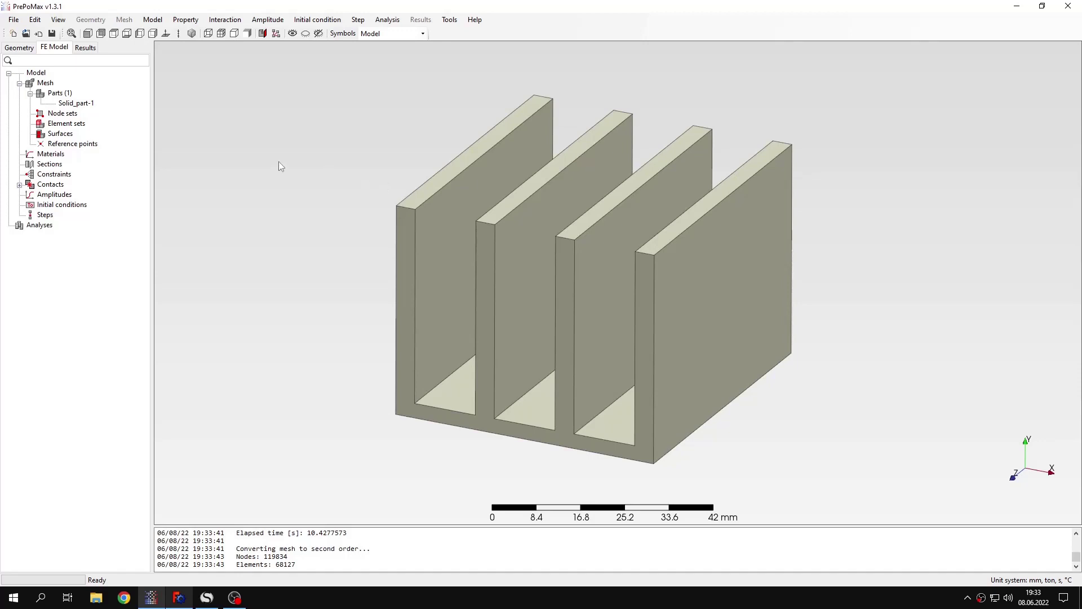
Create a material with a thermal conductivity of 237 mW/(mm·°C), checking the value in the SMath Studio heat sink sheet
double_click(60, 154)
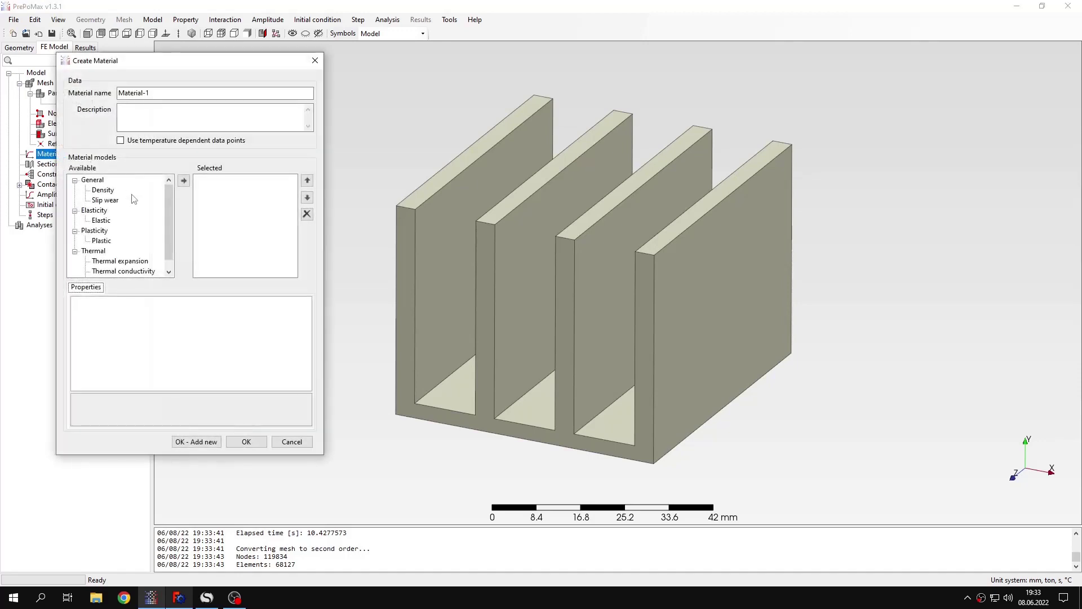
scroll(124, 256, "down", 1)
left_click(113, 262)
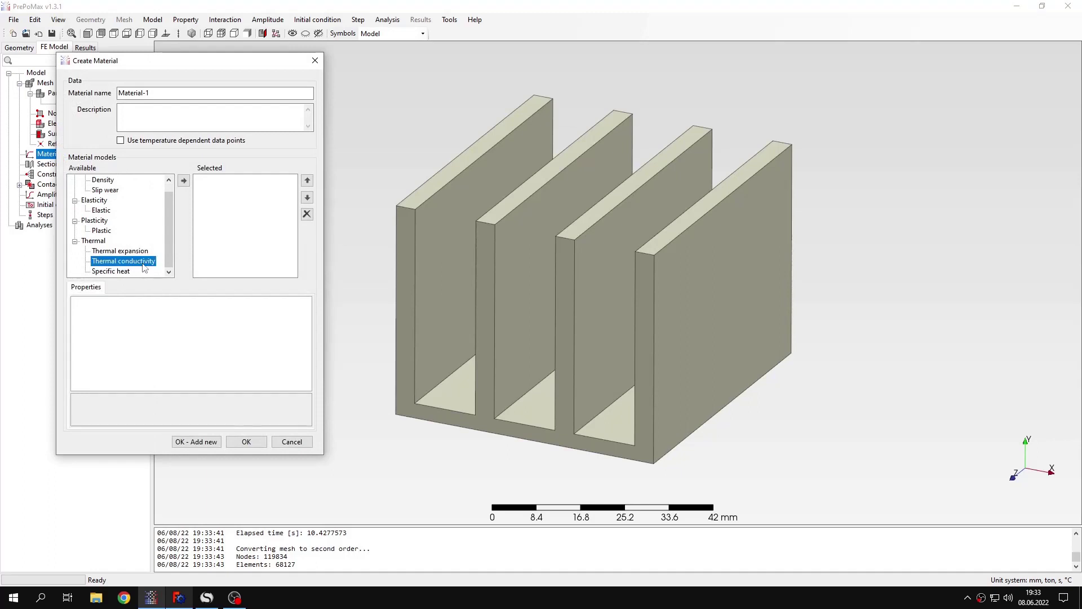
left_click(184, 181)
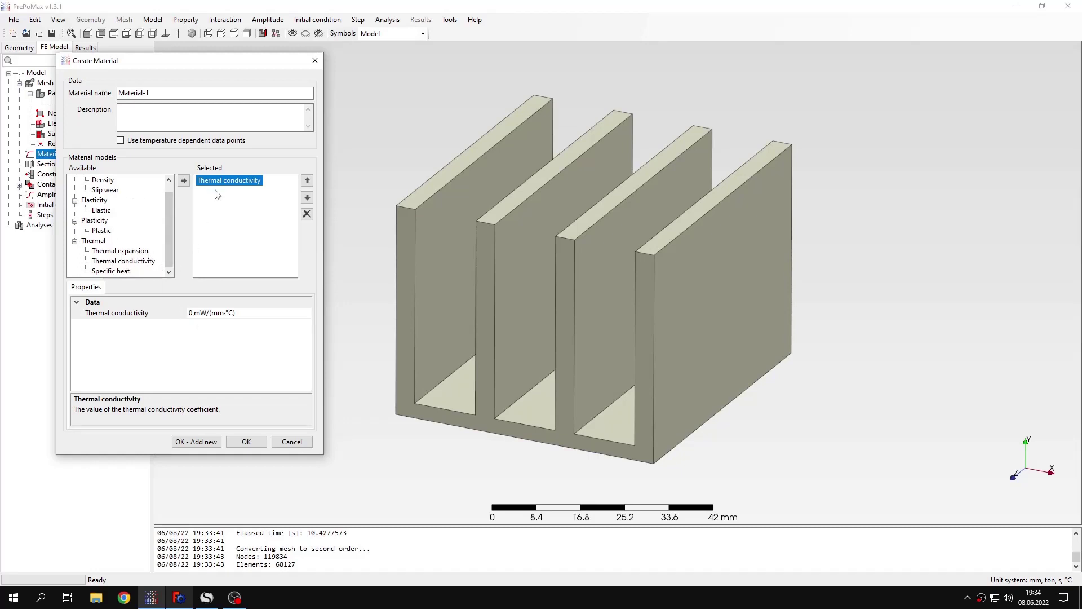
left_click(191, 313)
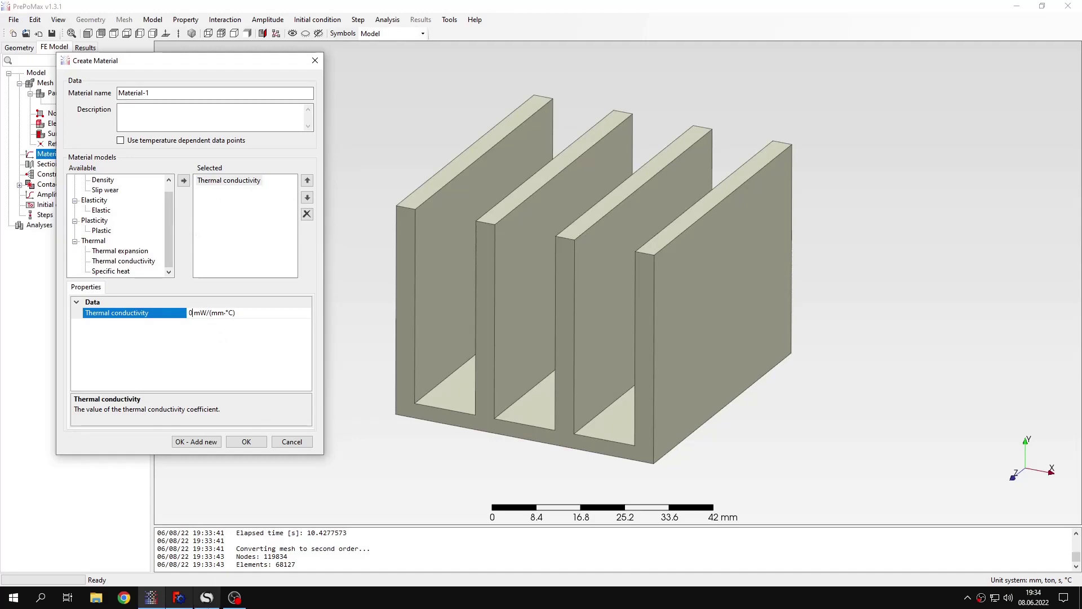
left_click(206, 598)
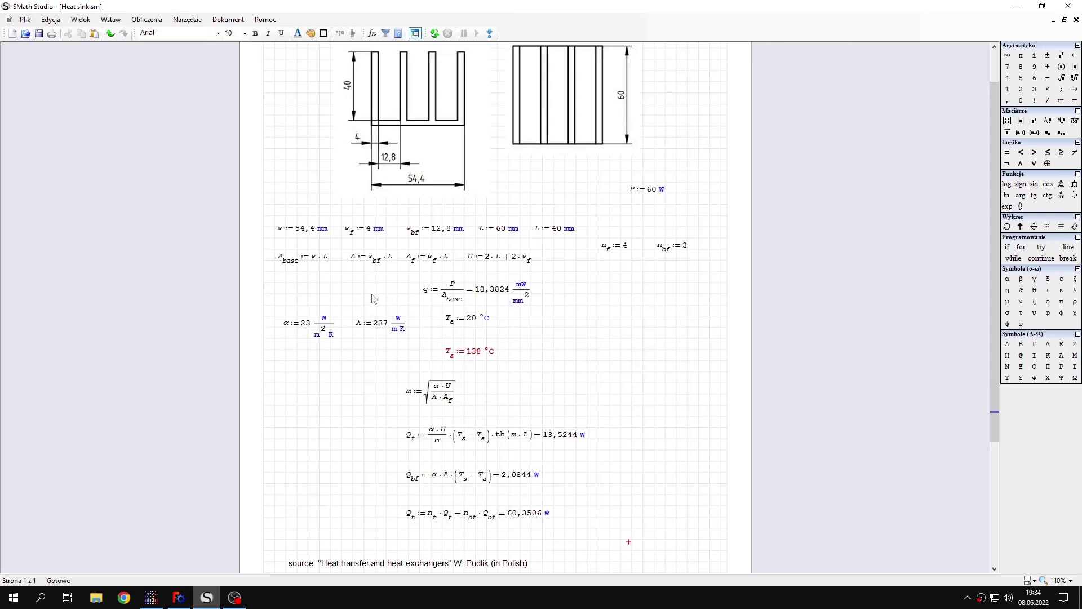
left_click(161, 602)
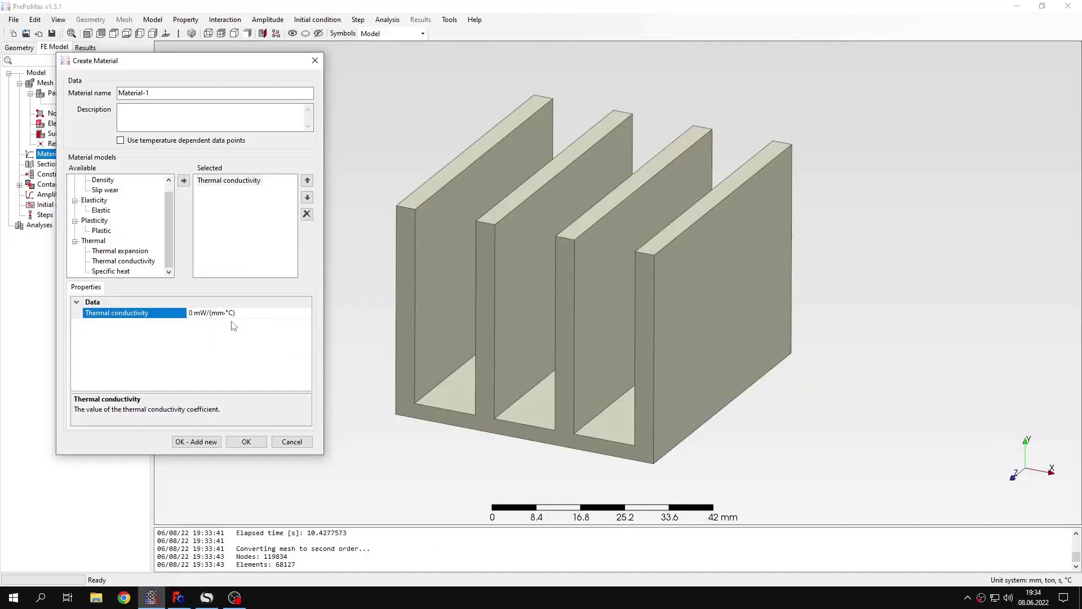
double_click(192, 313)
type("237")
left_click(255, 442)
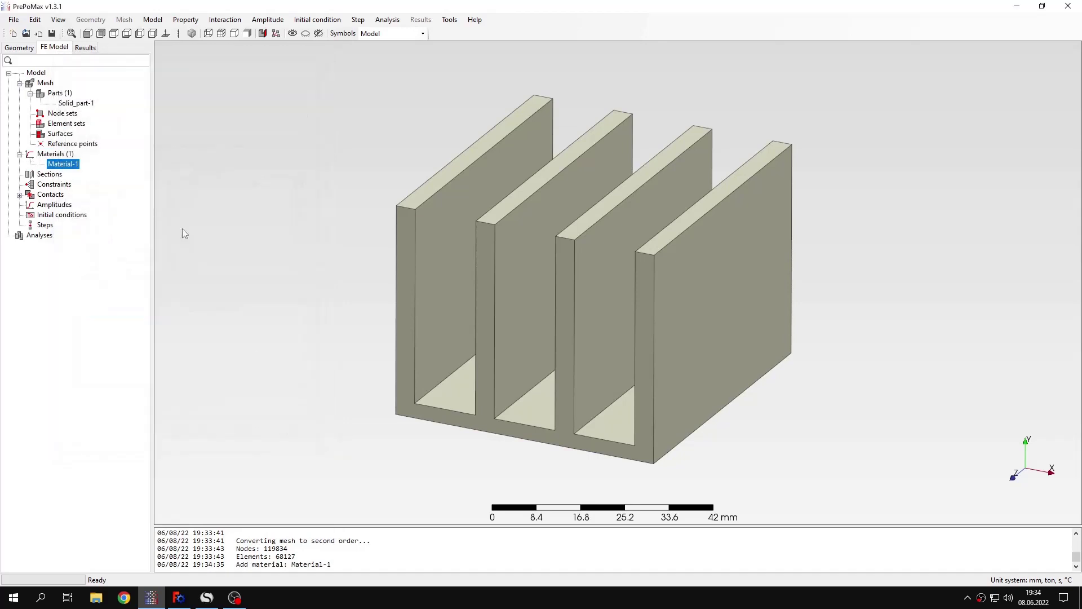
Create a solid section that assigns Material-1 to the whole heat sink
double_click(51, 175)
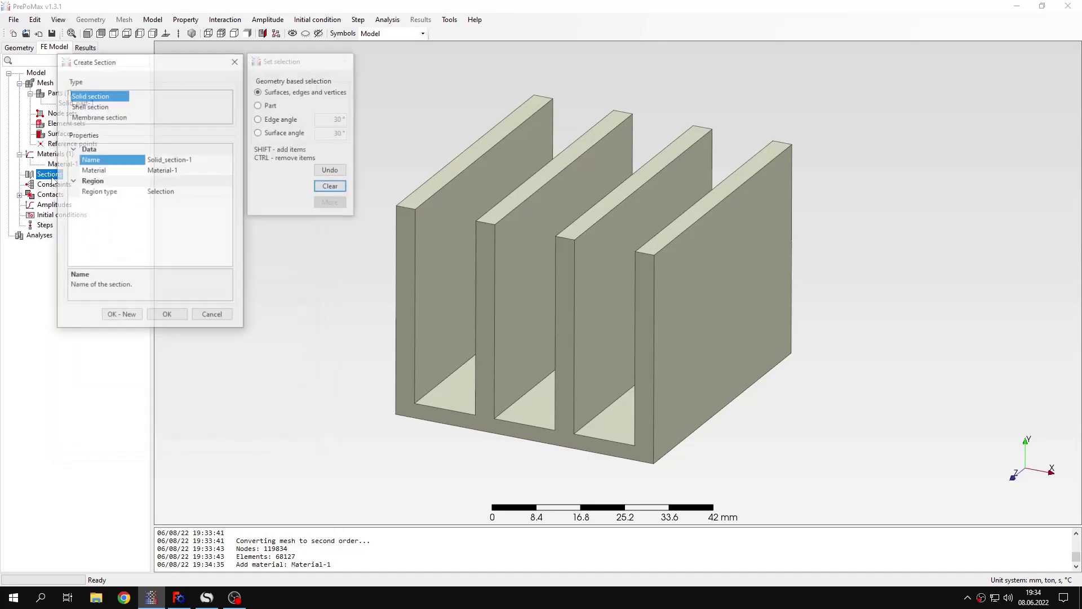
left_click(480, 252)
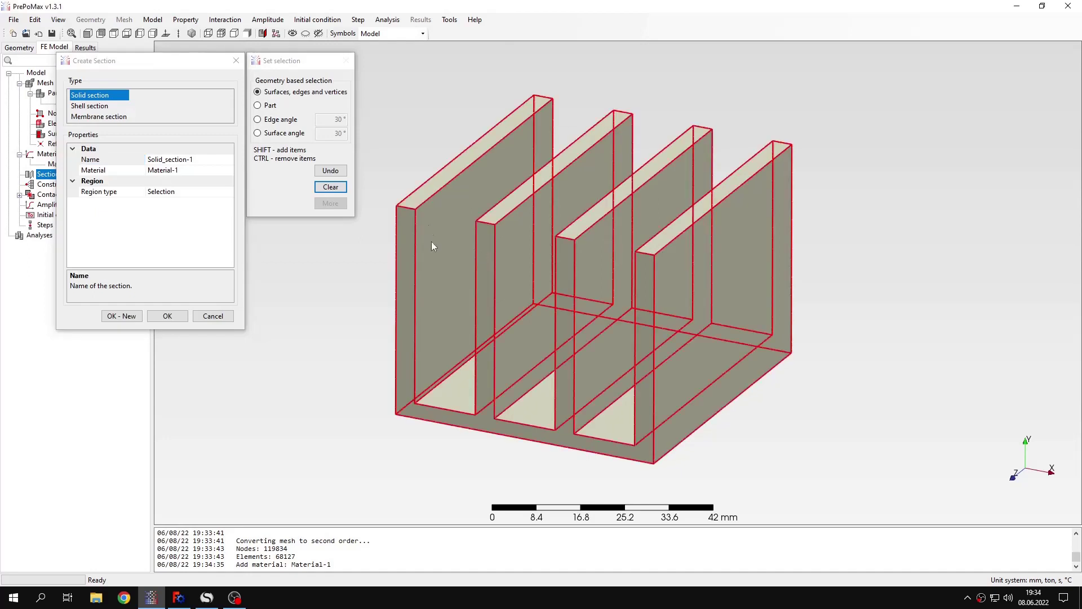
left_click(175, 320)
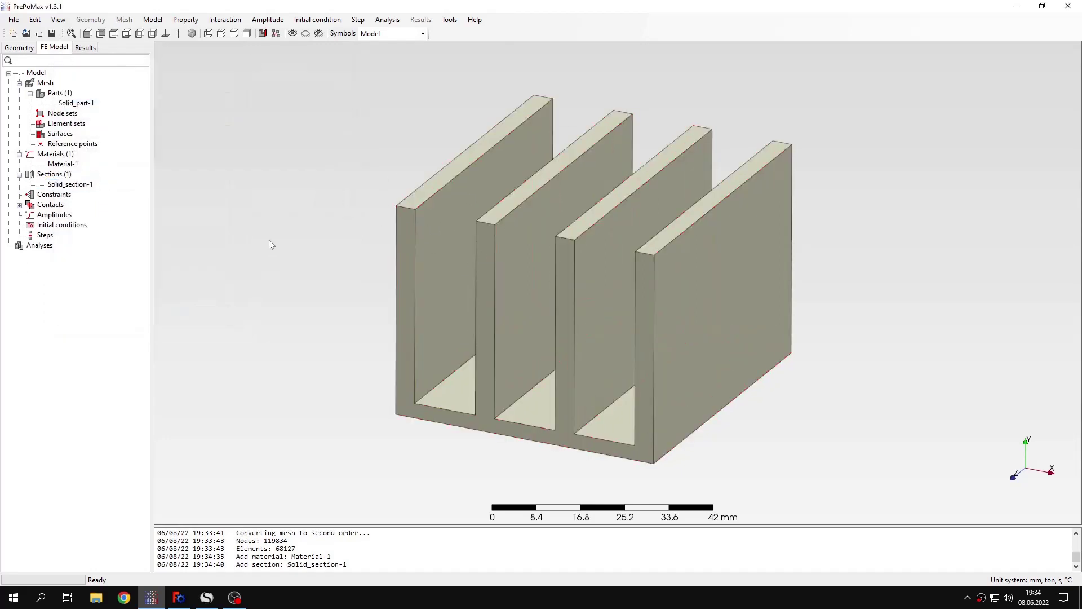
Add a heat transfer step with steady state on and default solver and incrementation
double_click(47, 235)
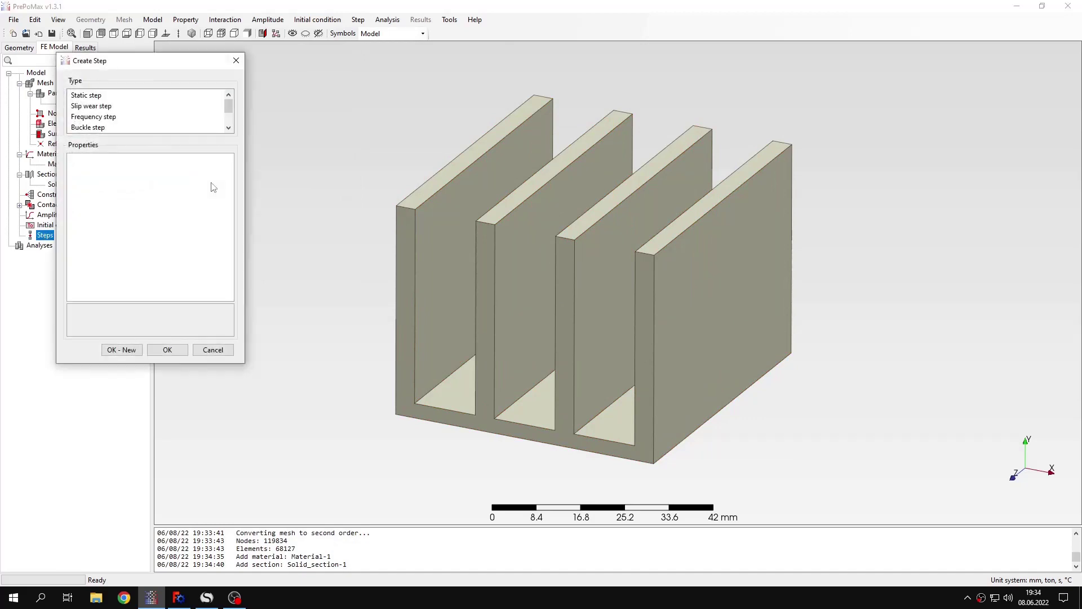
left_click(101, 107)
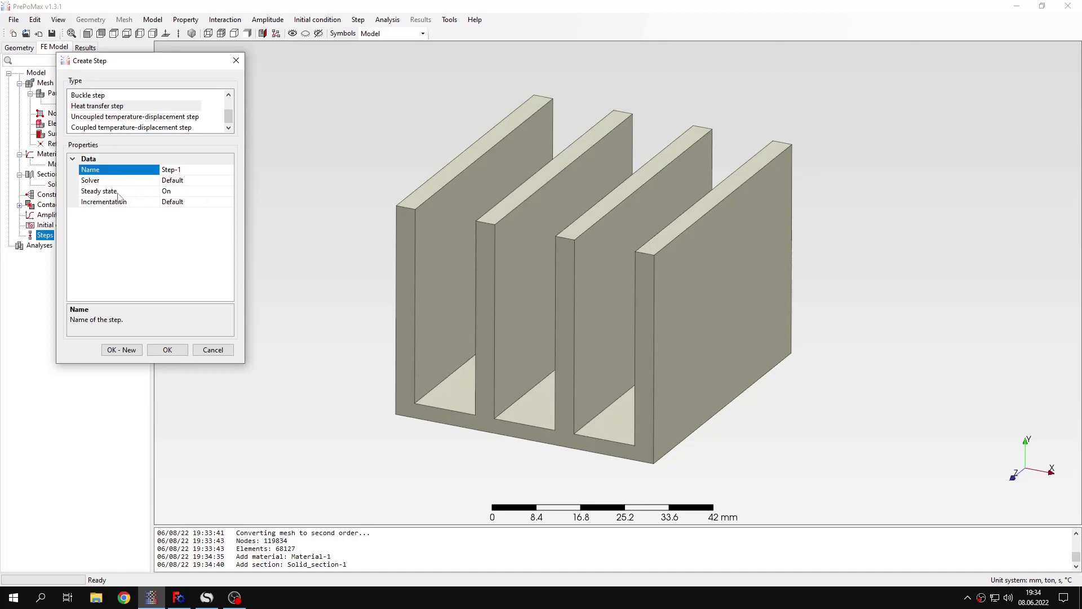
left_click(178, 352)
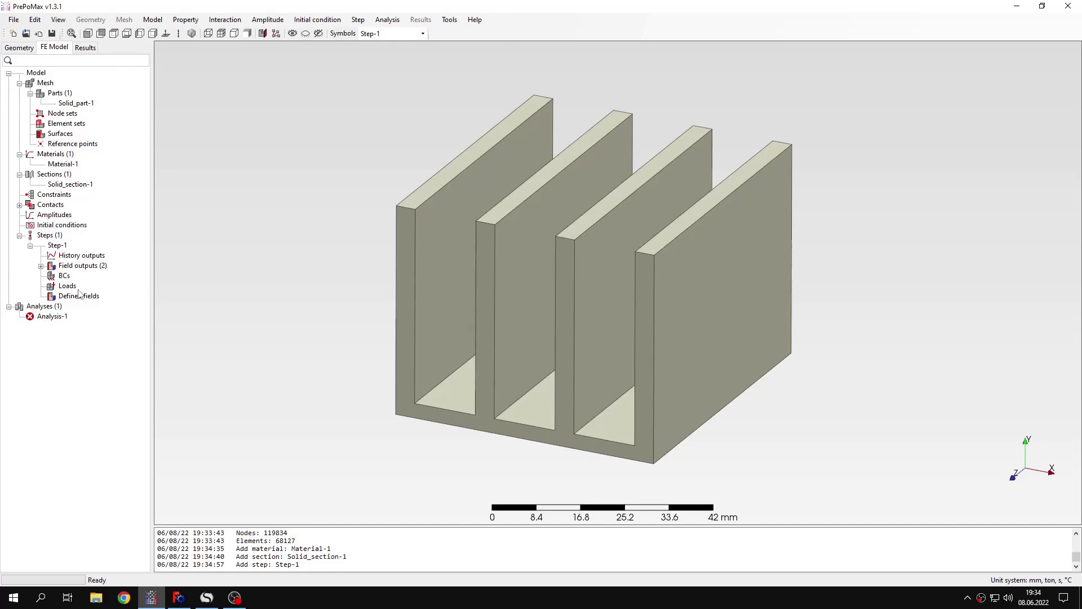
Define a surface flux load of 18.3824 mW/mm² on the heat sink's flat base face, using the value from the SMath Studio sheet
double_click(64, 276)
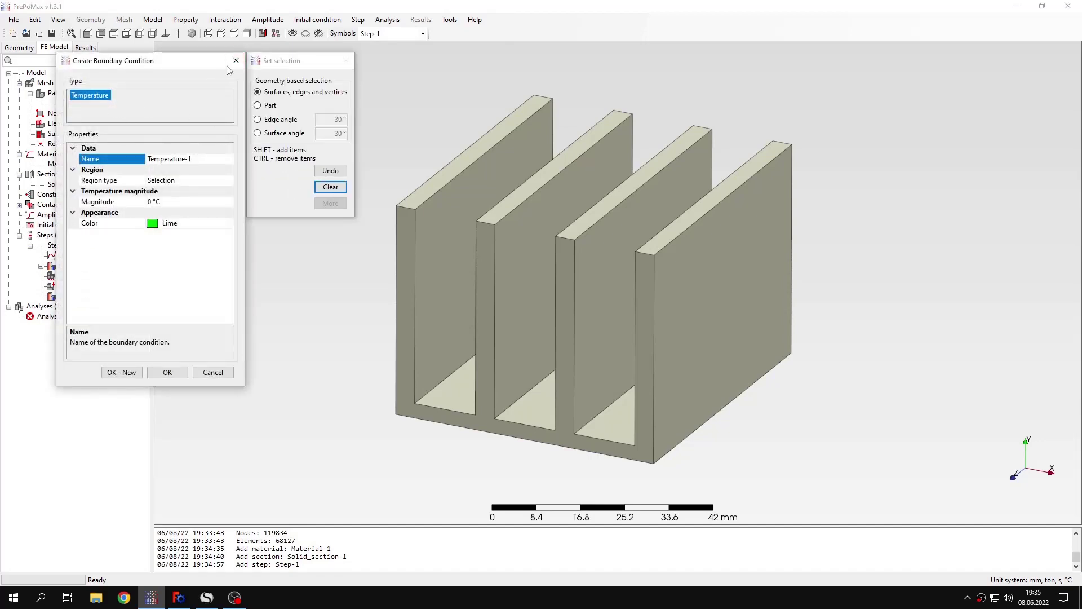
left_click(236, 62)
double_click(64, 286)
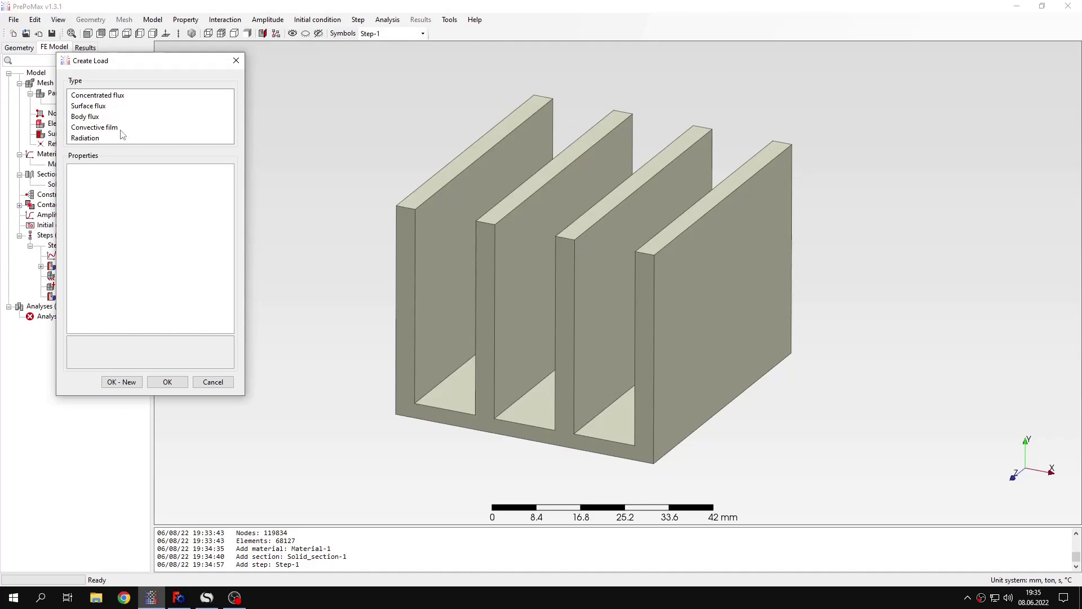
left_click(86, 106)
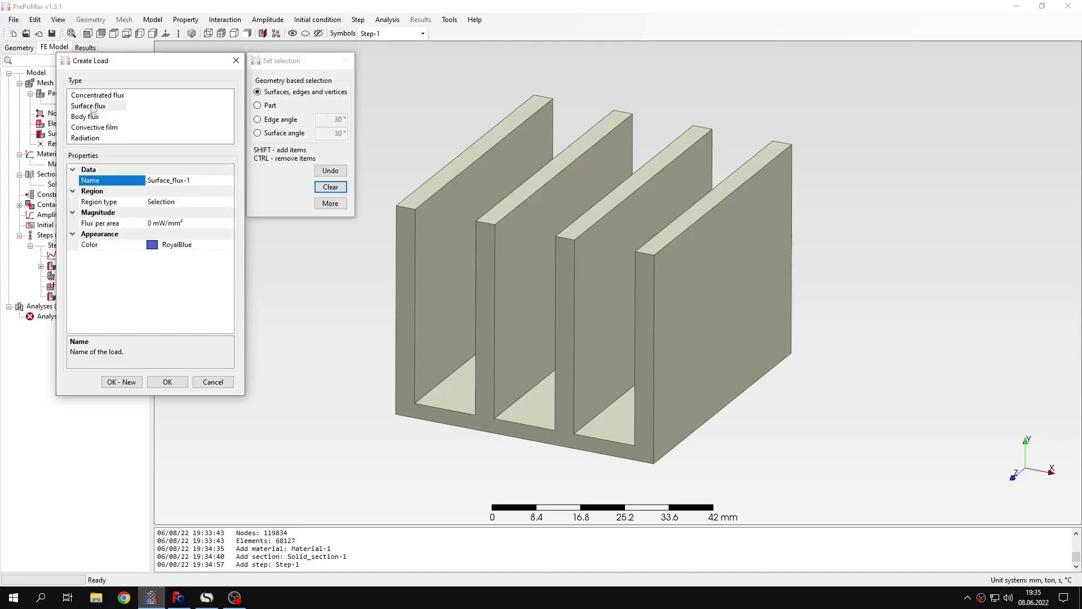
middle_click_drag(513, 311, 515, 220)
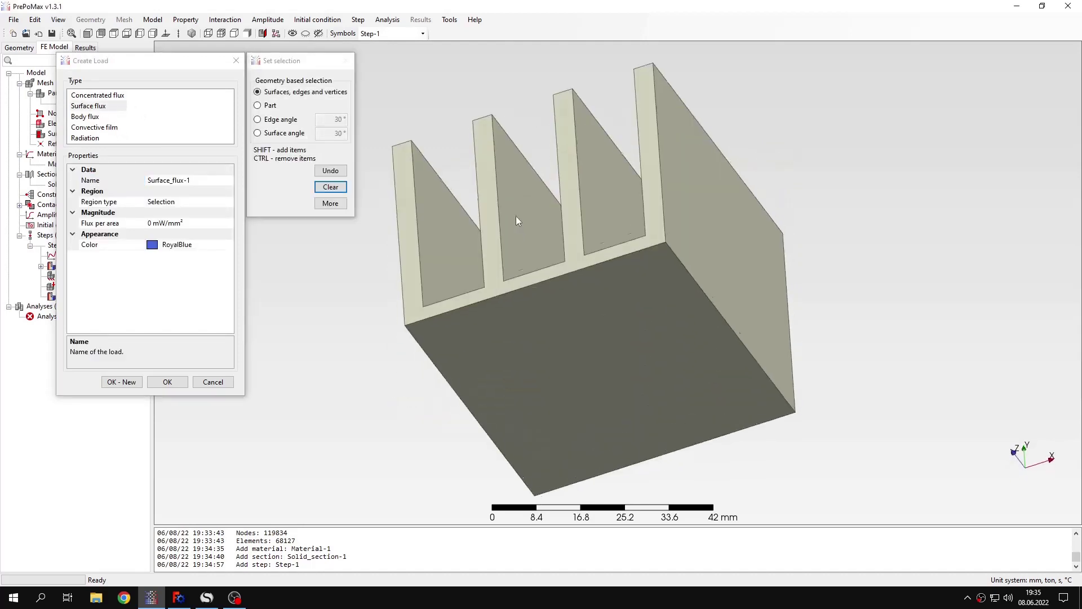
left_click(615, 345)
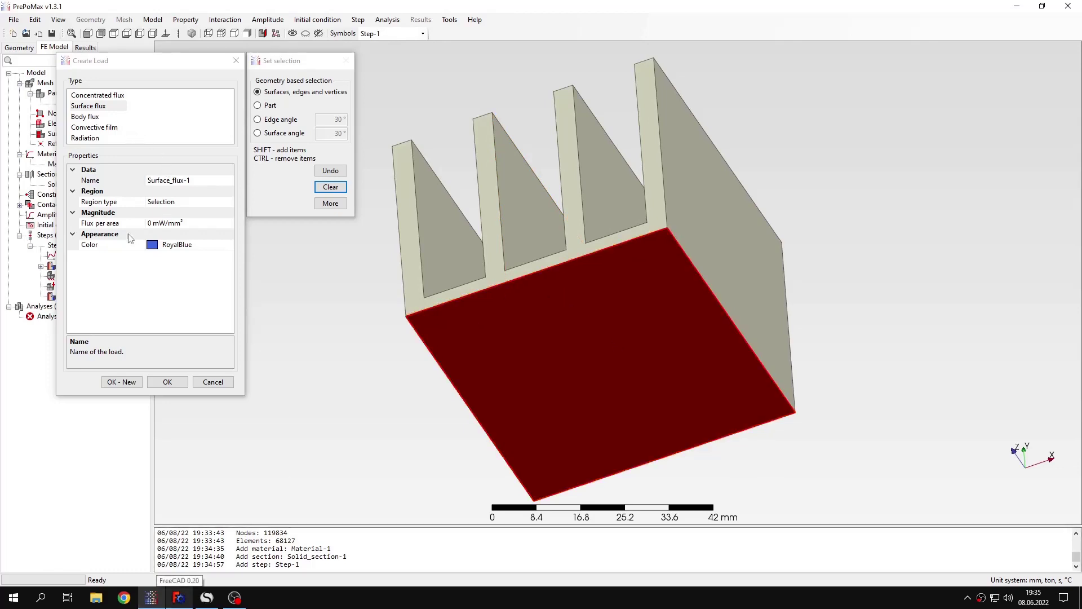
left_click(206, 598)
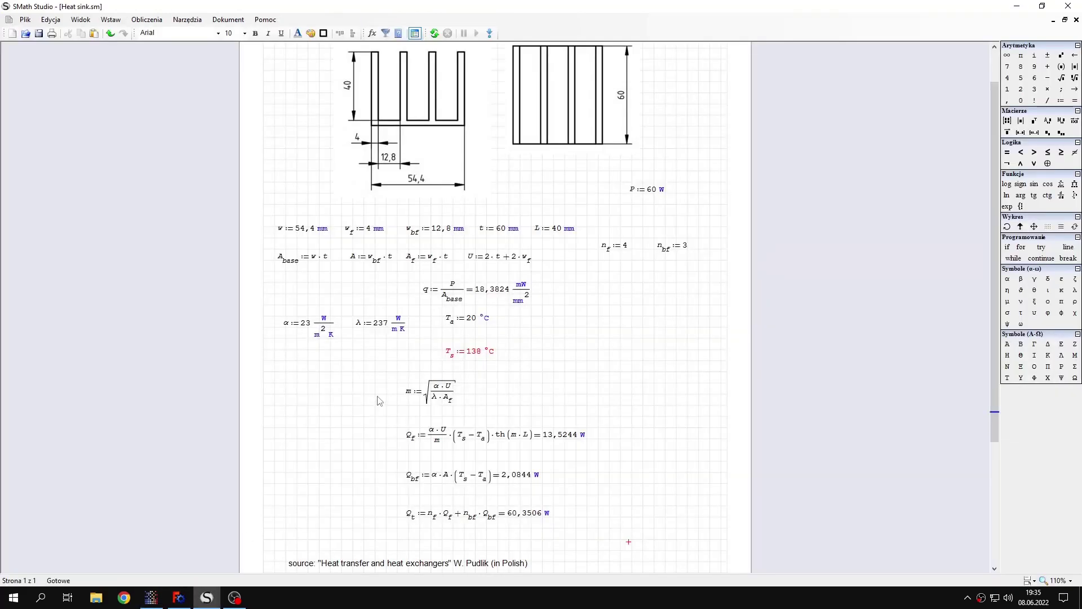
mouse_move(492, 299)
left_click(151, 597)
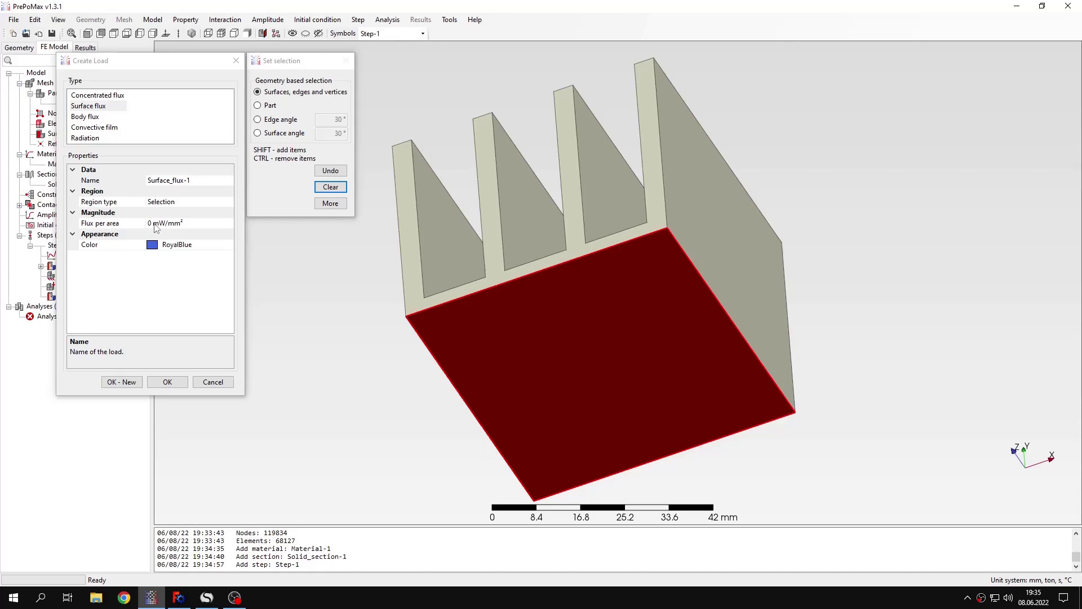
key("BackSpace")
type("18")
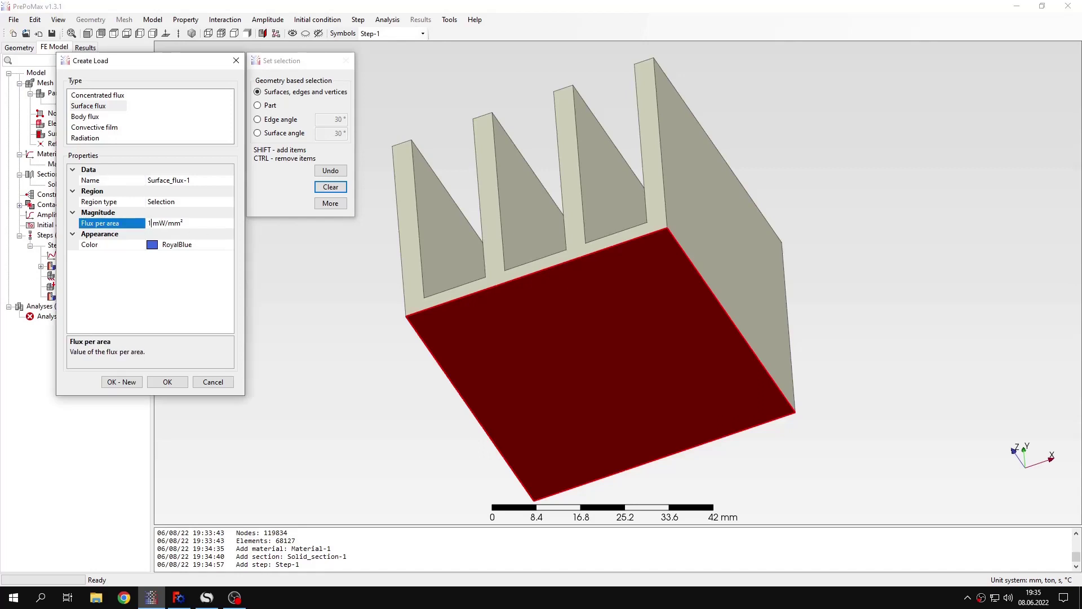
type(".3824")
Check the heat flux q in the SMath Studio sheet and confirm the base face's surface flux load at 18.3824 mW/mm²
left_click(206, 598)
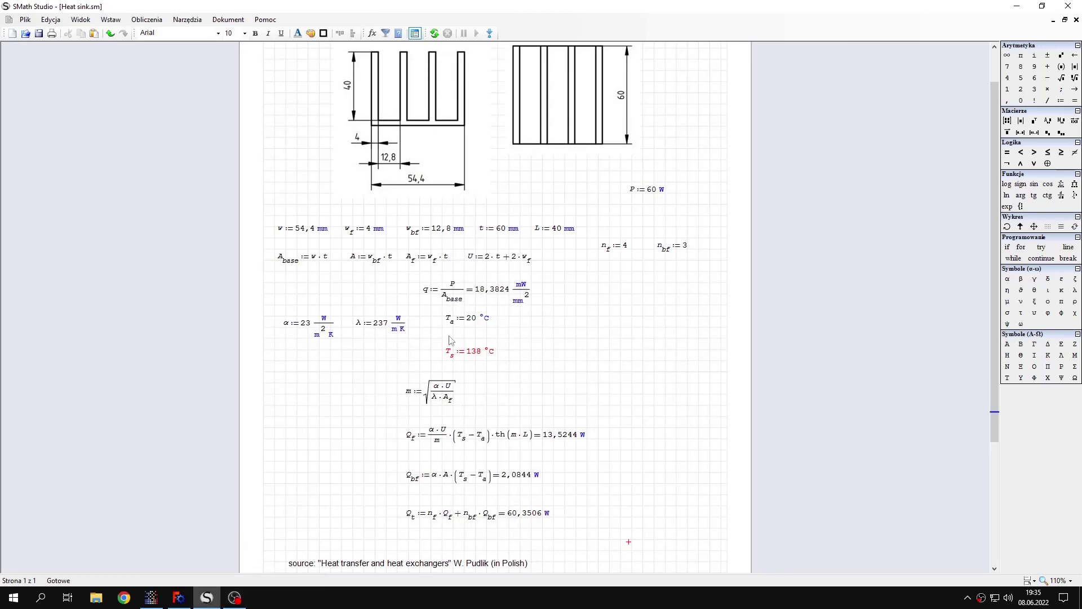
left_click(151, 597)
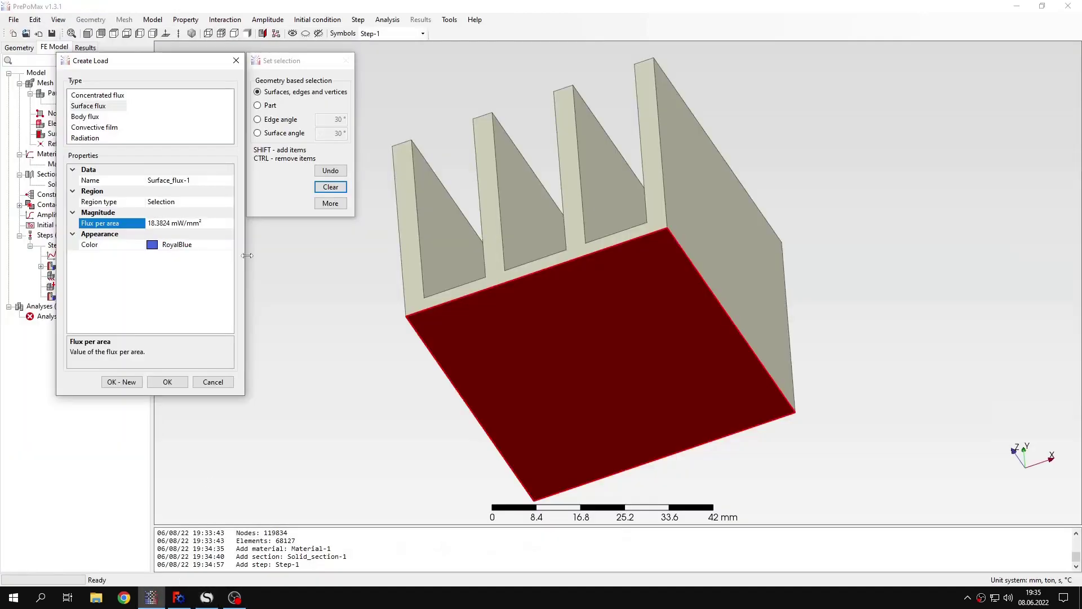
left_click(167, 383)
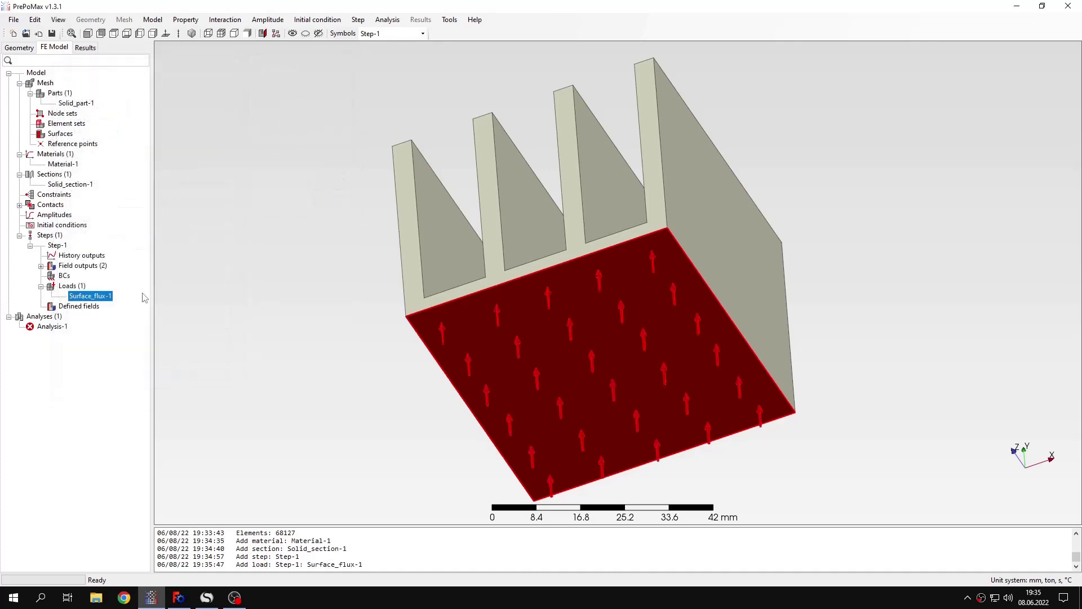
Start a convective film load in Step-1, viewing the heat sink from its fin side and its flat base
left_click_drag(350, 254, 507, 334)
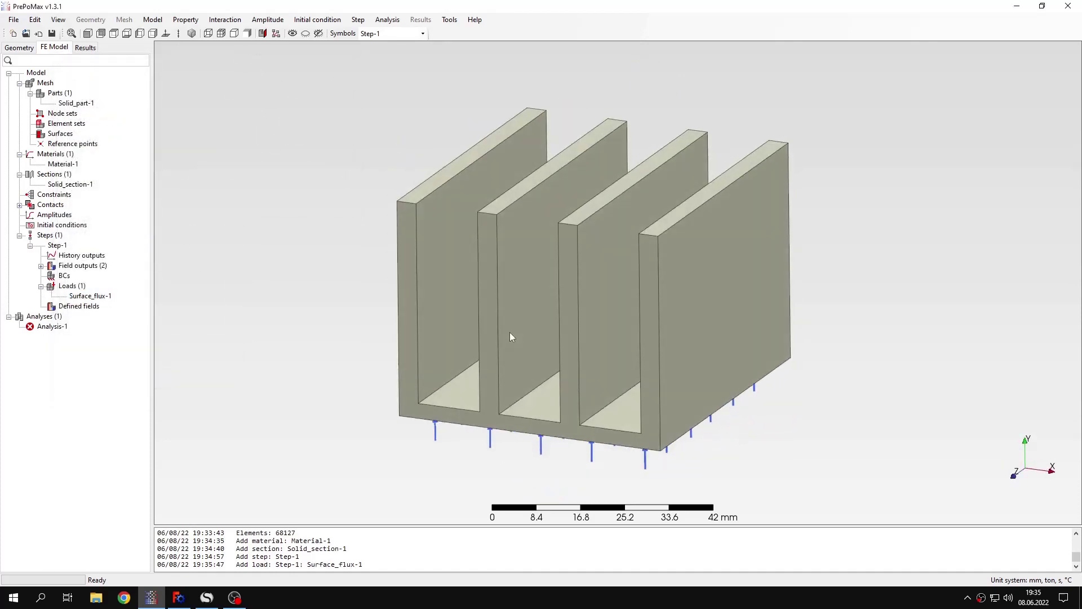
left_click(77, 288)
double_click(77, 287)
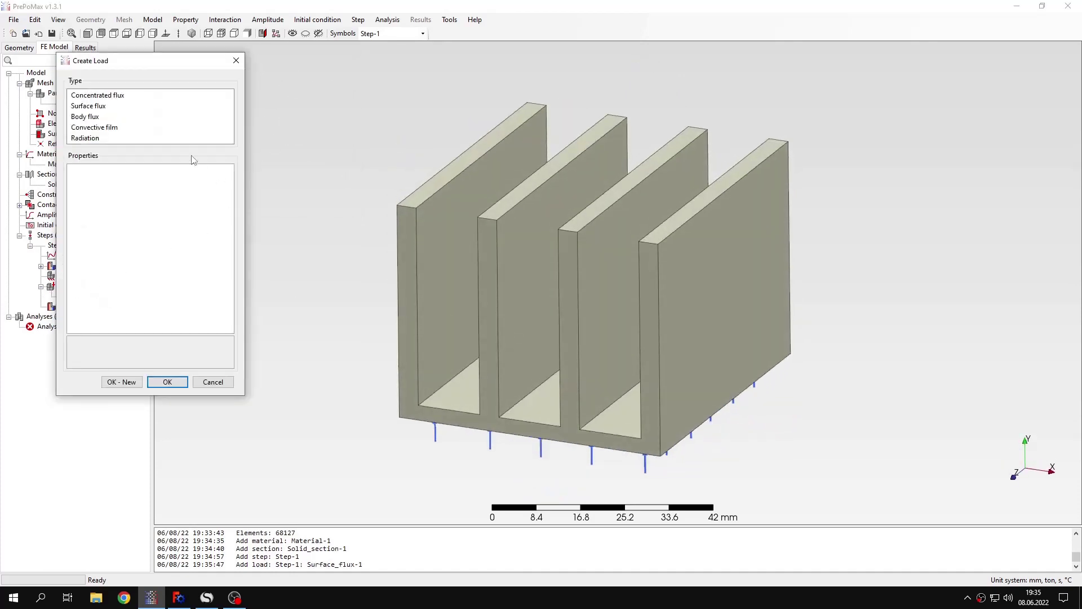
left_click(104, 129)
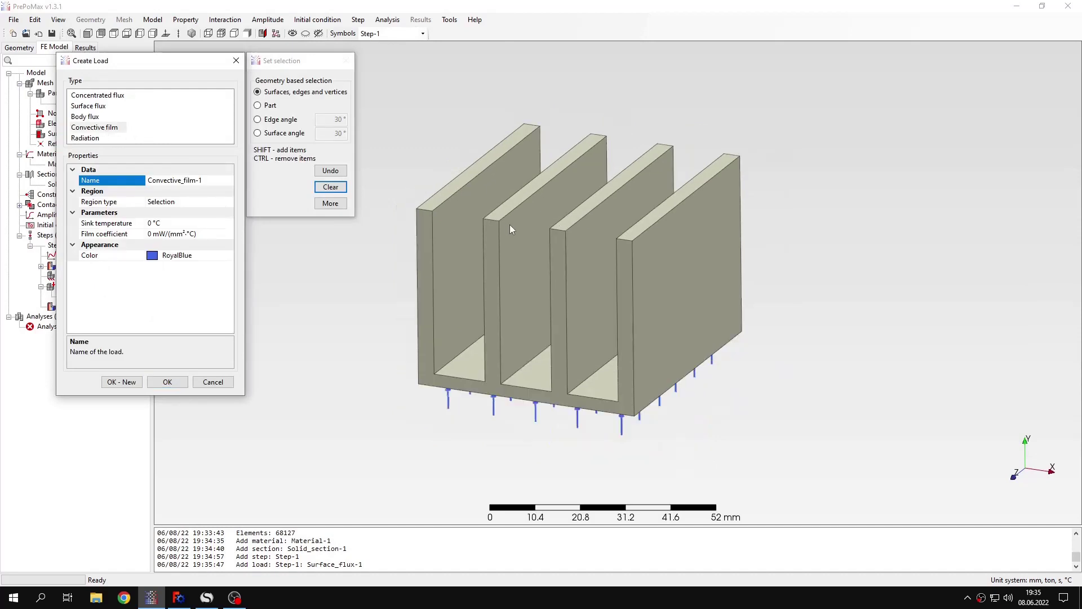
left_click(478, 266)
middle_click_drag(478, 266, 584, 271)
scroll(485, 205, "down", 1)
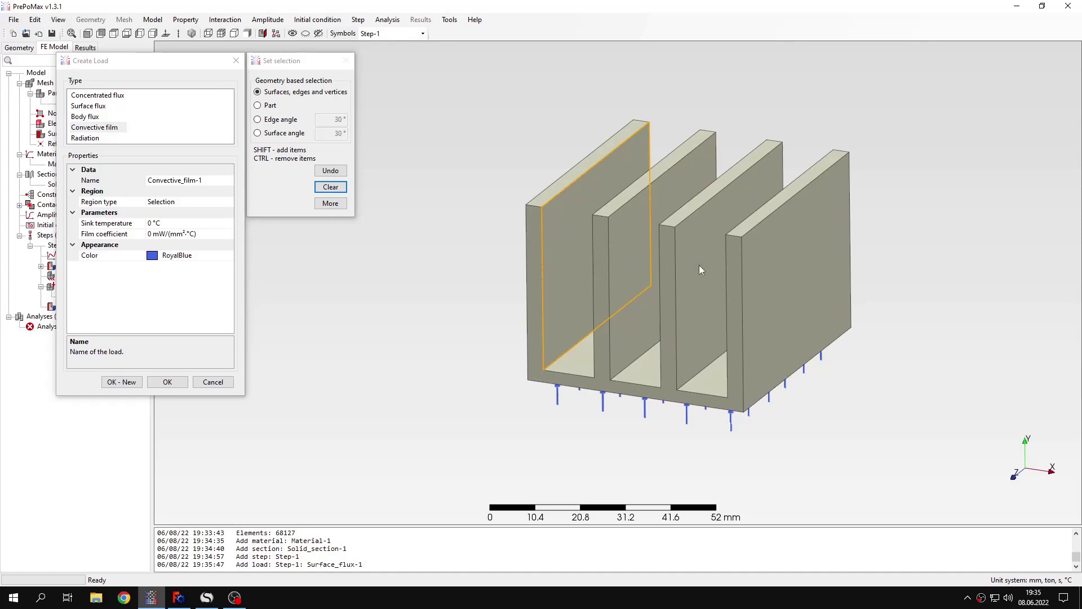
middle_click_drag(735, 357, 646, 326)
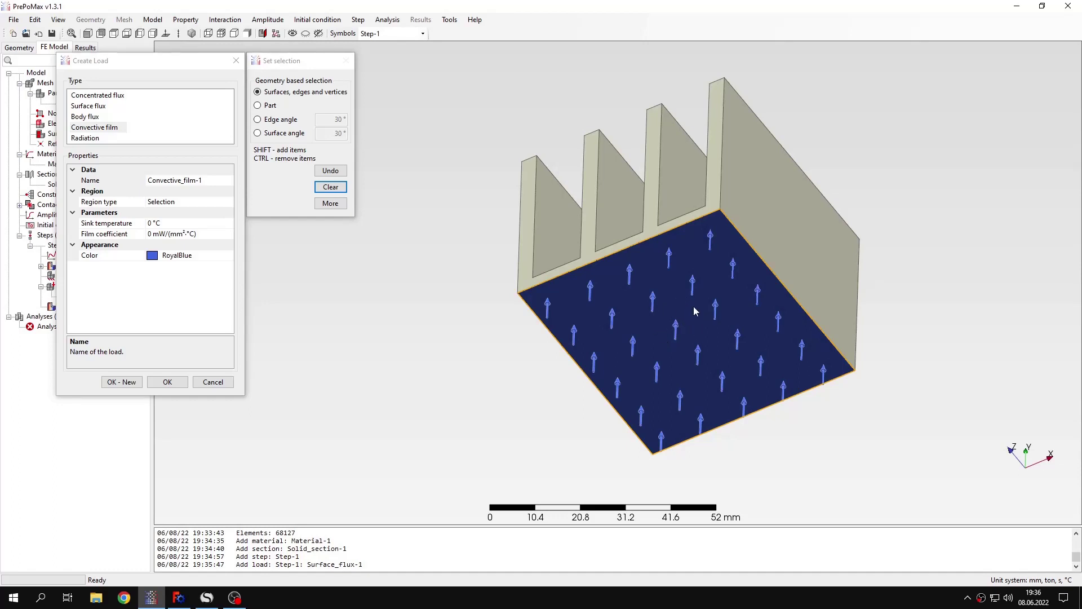
mouse_move(666, 260)
middle_mouse_down()
mouse_move(683, 350)
mouse_move(655, 275)
middle_mouse_up()
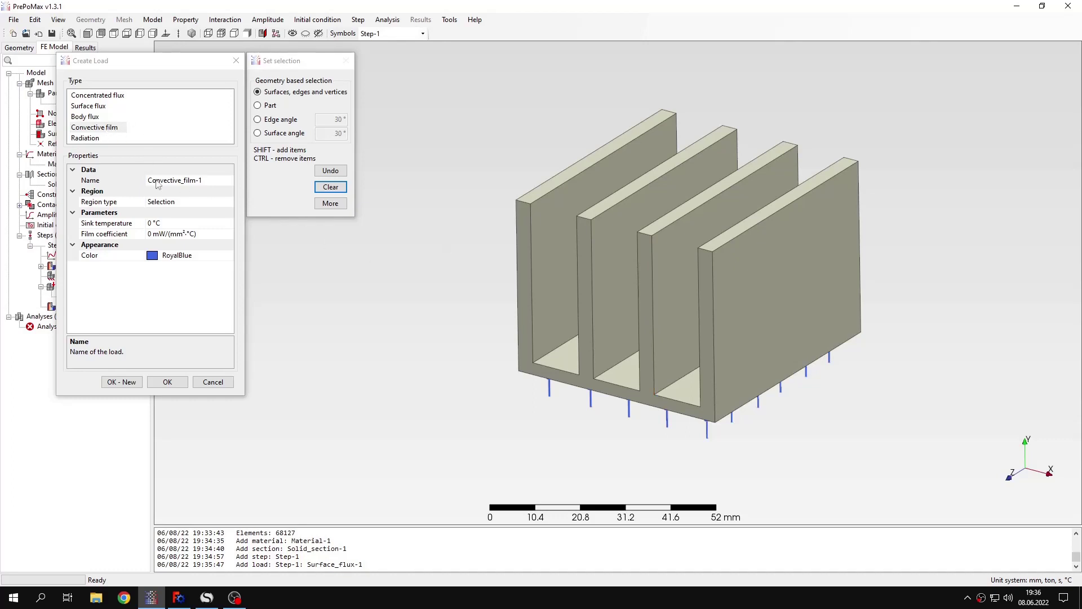
Select all heat sink faces except the flat base as the convective film's region
left_click(160, 202)
left_click_drag(425, 78, 940, 430)
middle_click_drag(705, 406, 666, 303)
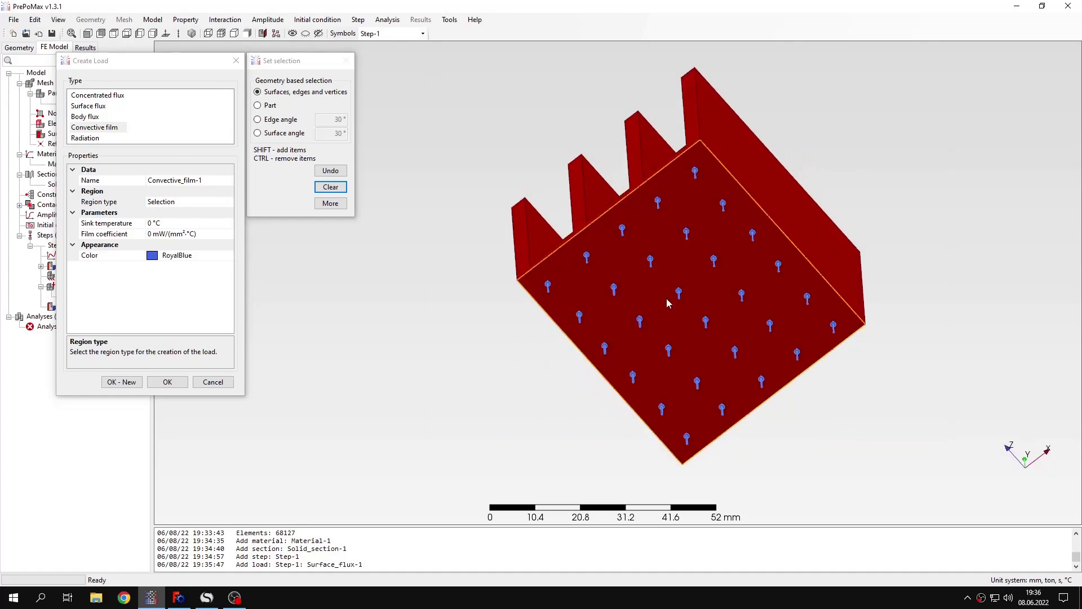
left_click(671, 297)
middle_click_drag(637, 243, 643, 276)
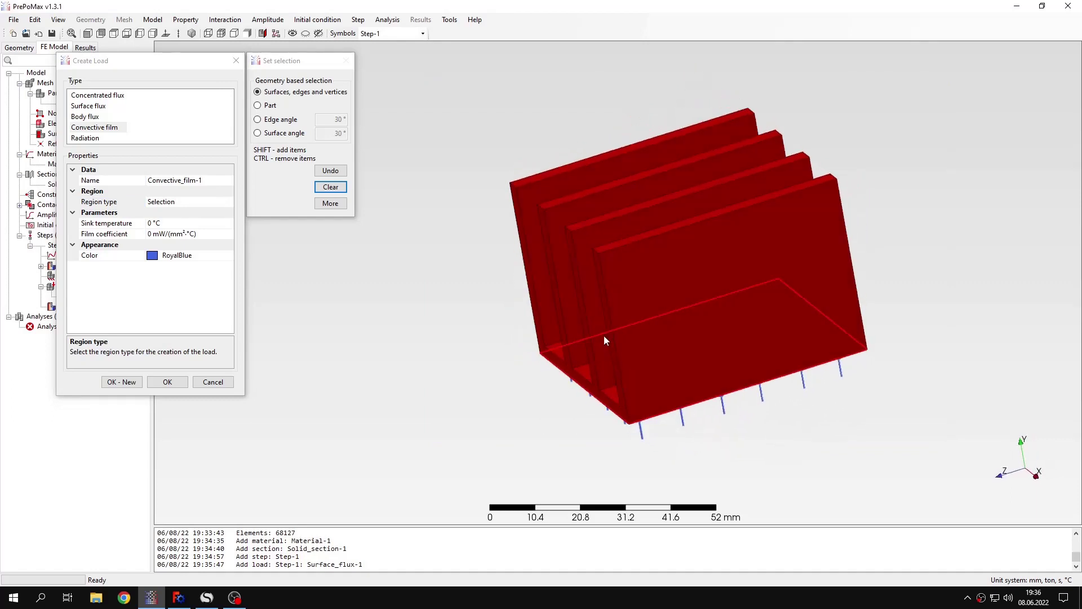
middle_click_drag(604, 336, 672, 303)
scroll(671, 302, "up", 2)
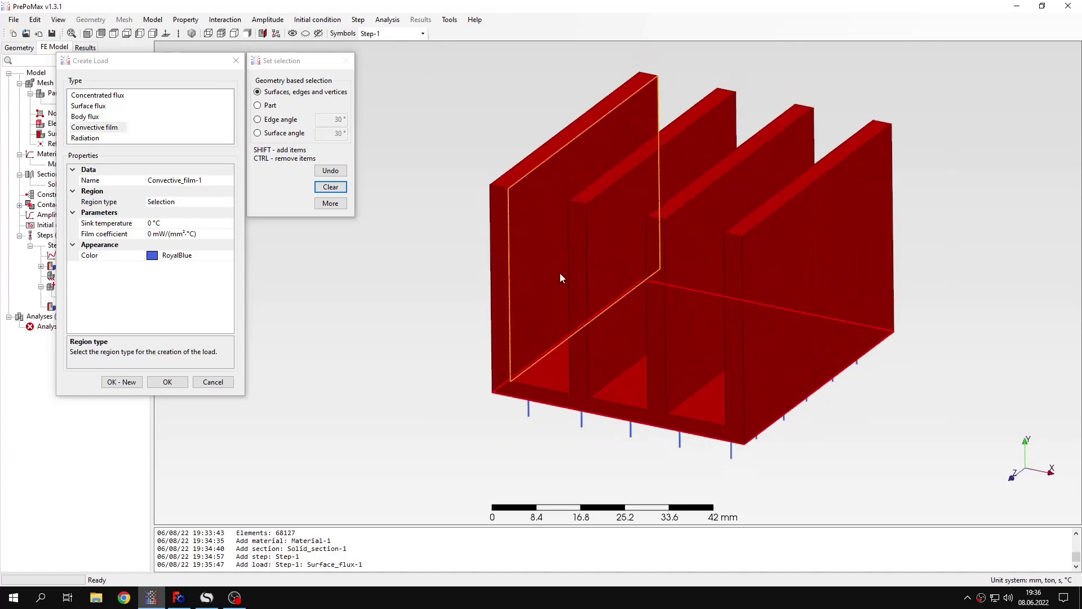
scroll(560, 273, "down", 2)
Give the convective film a sink temperature of 20 °C and a film coefficient of 0.023 mW/(mm²·°C), consulting the SMath Studio sheet, and confirm the load
left_click(163, 225)
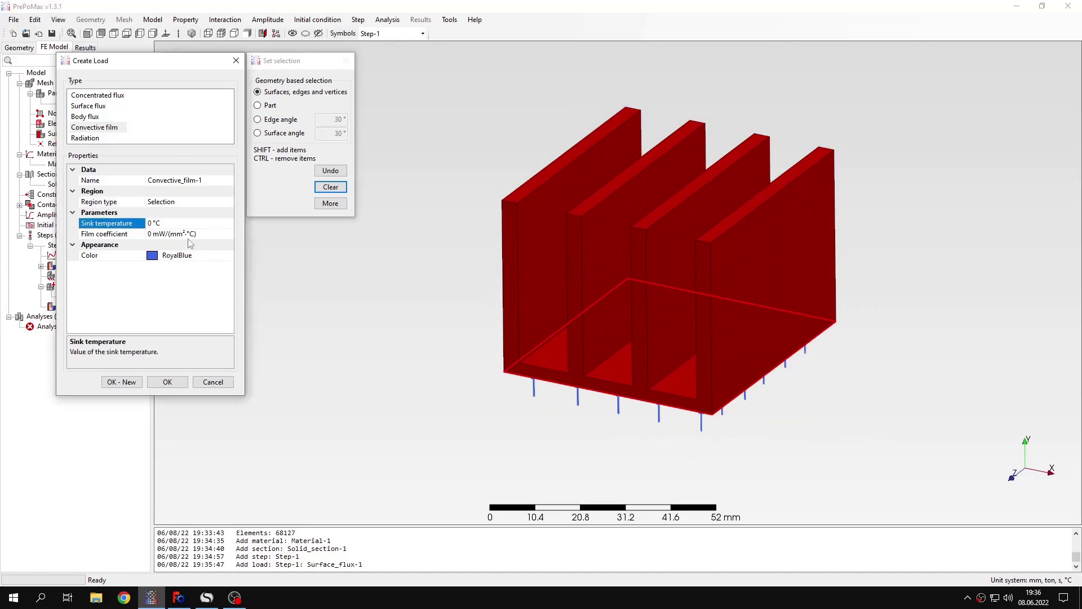
key("BackSpace")
type("20")
key("Return")
left_click(207, 597)
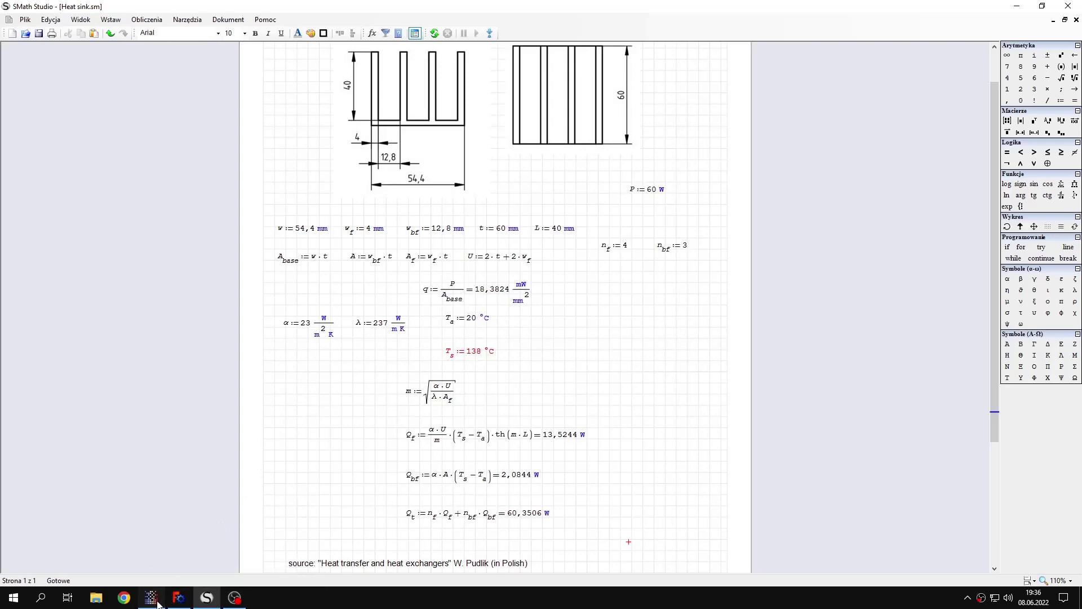
left_click(151, 598)
left_click(151, 234)
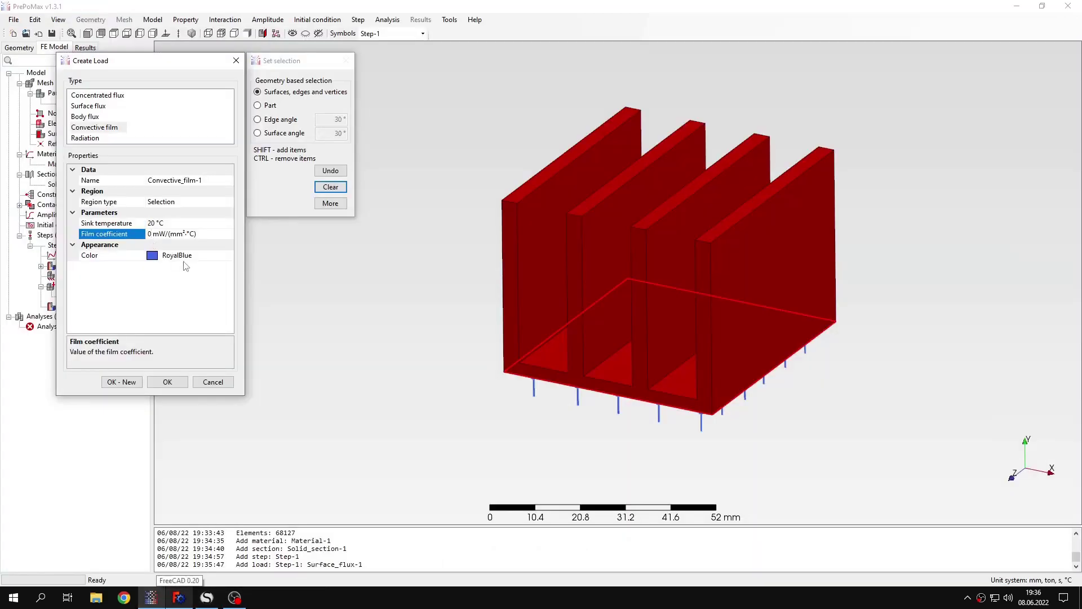
type(".023")
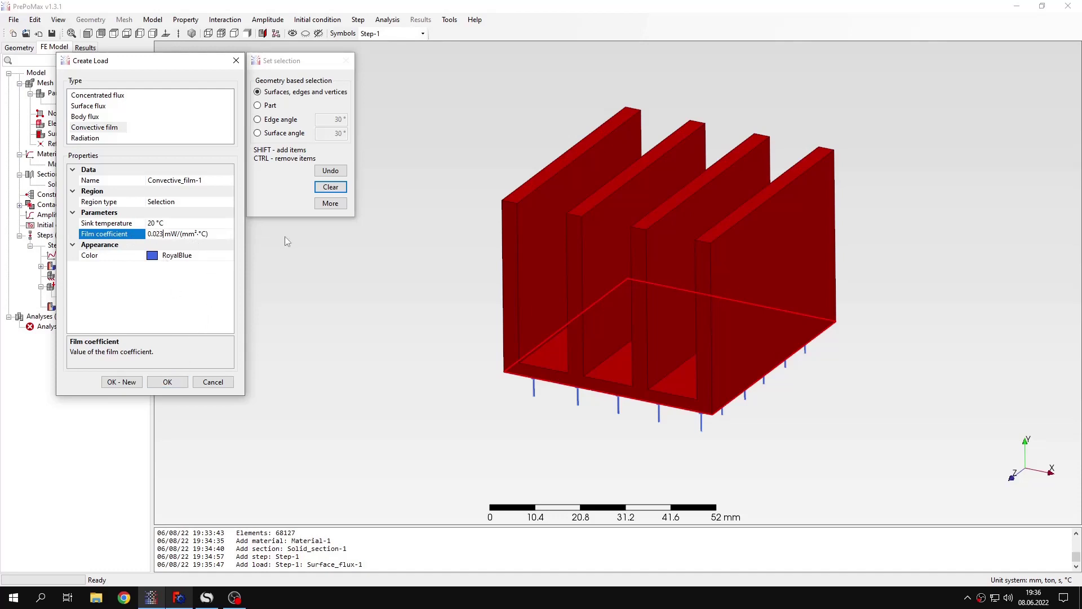
left_click(168, 381)
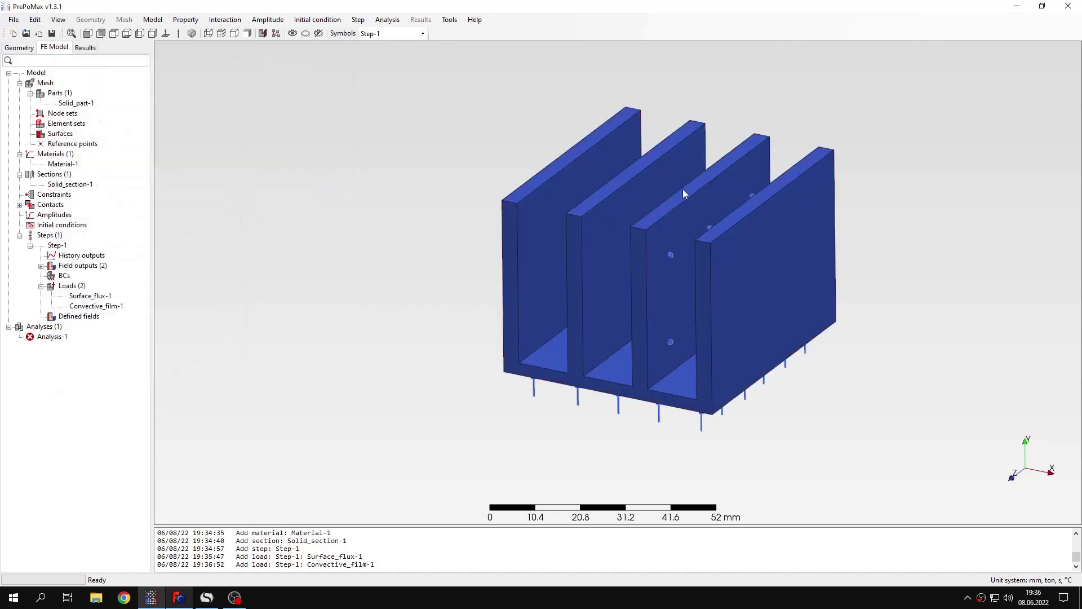
Run Analysis-1 and open its temperature results
scroll(787, 171, "up", 2)
middle_click_drag(762, 310, 687, 285)
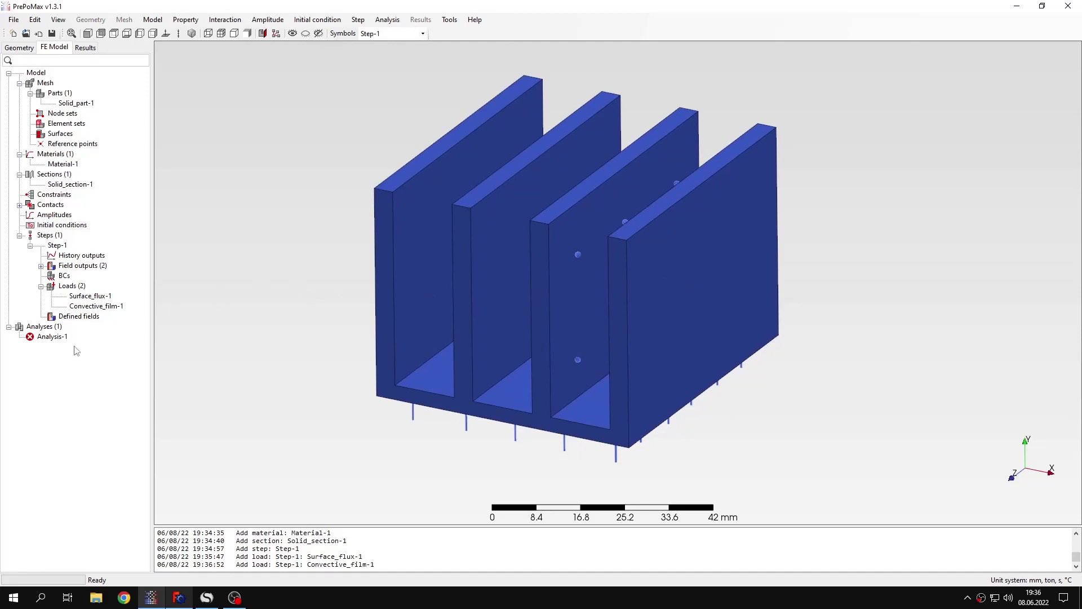
left_click(54, 337)
right_click(54, 337)
left_click(79, 357)
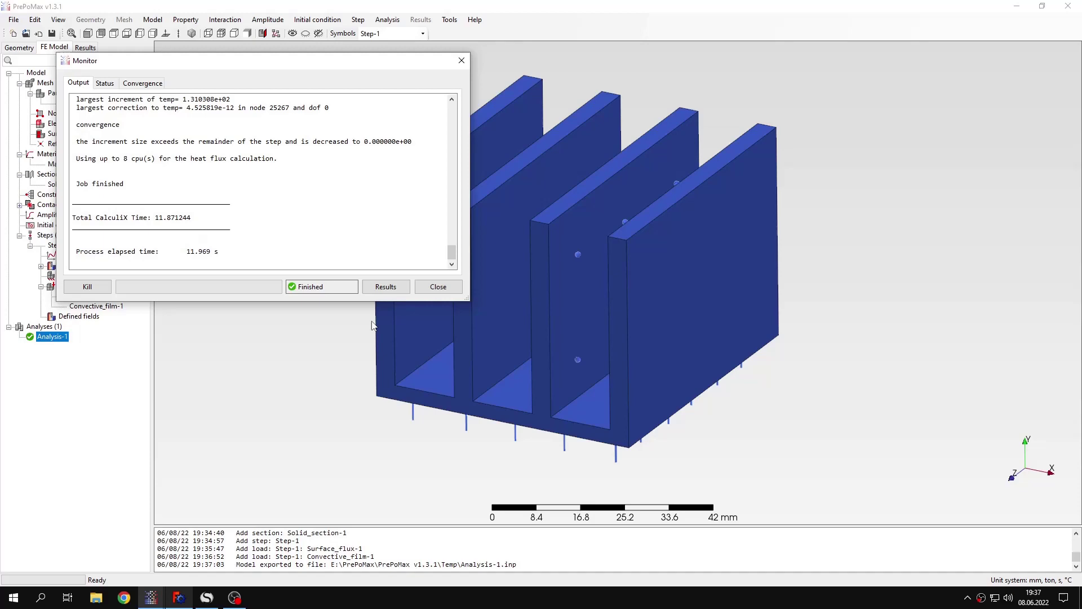
left_click(383, 290)
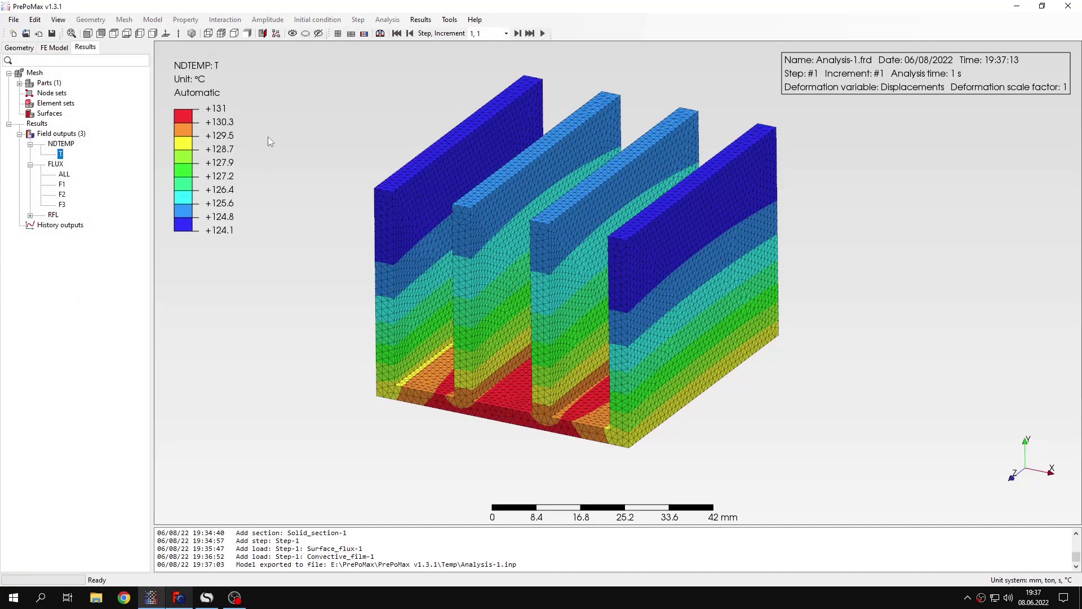
Switch to the SMath Studio sheet and compare the power P, the temperature T_s and the total heat Q_t
left_click(206, 597)
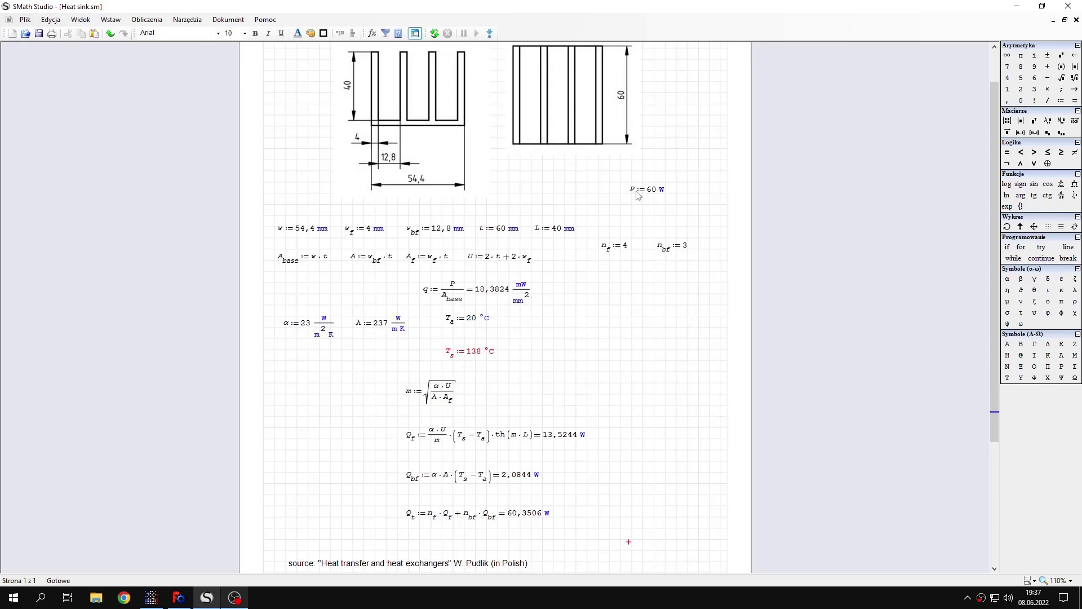
mouse_move(653, 195)
mouse_move(465, 359)
mouse_move(517, 516)
left_click(476, 353)
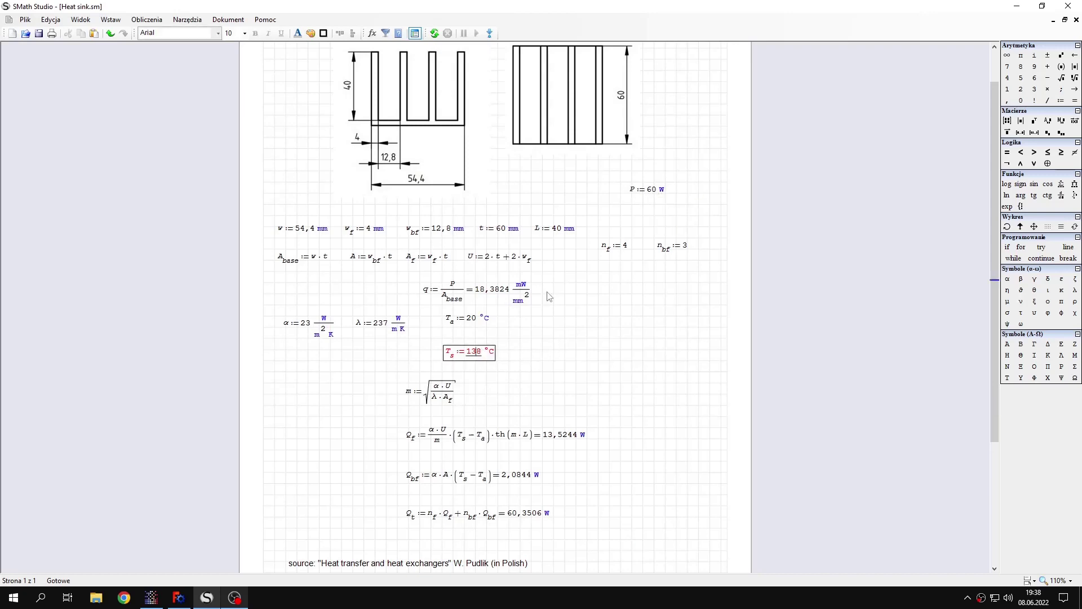
Set the power P to 70 W and the temperature T_s to 145 °C in the calculation
left_click(654, 191)
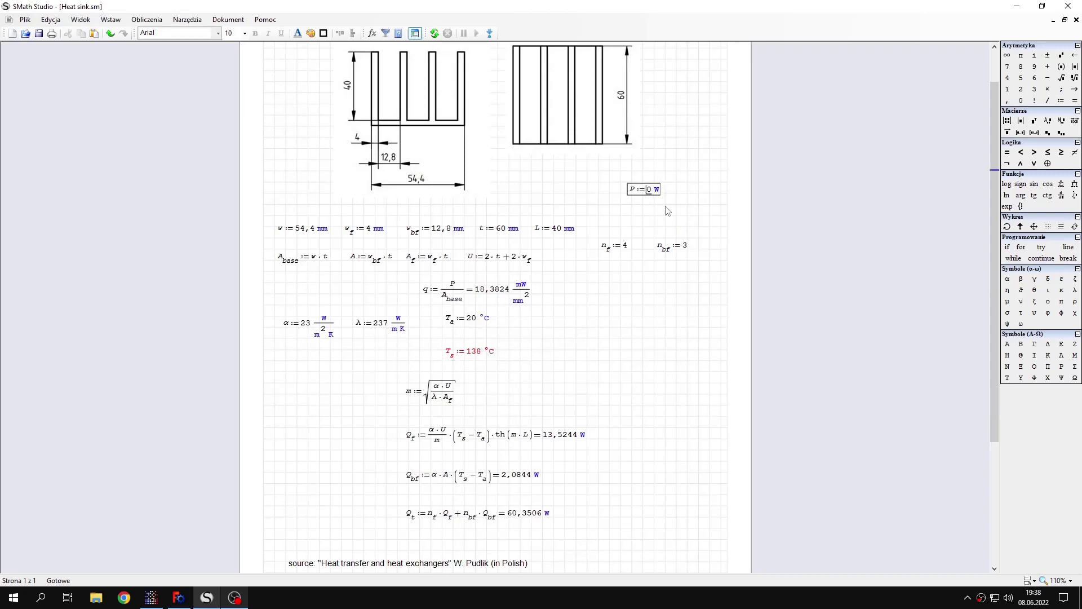
key("BackSpace")
type("7")
left_click(674, 326)
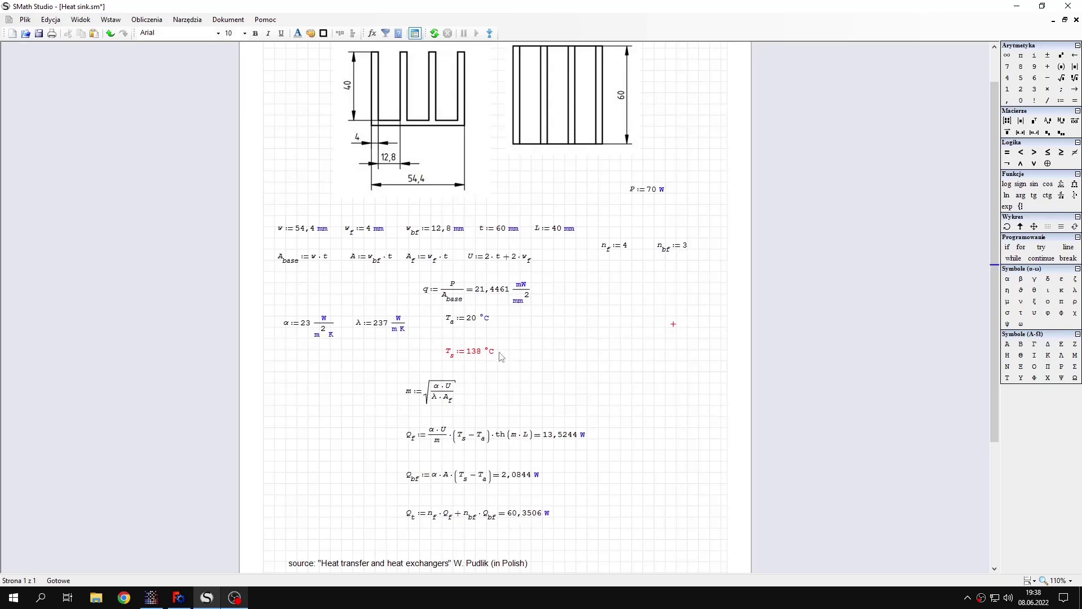
left_click(483, 355)
key("BackSpace")
key("BackSpace")
type("4")
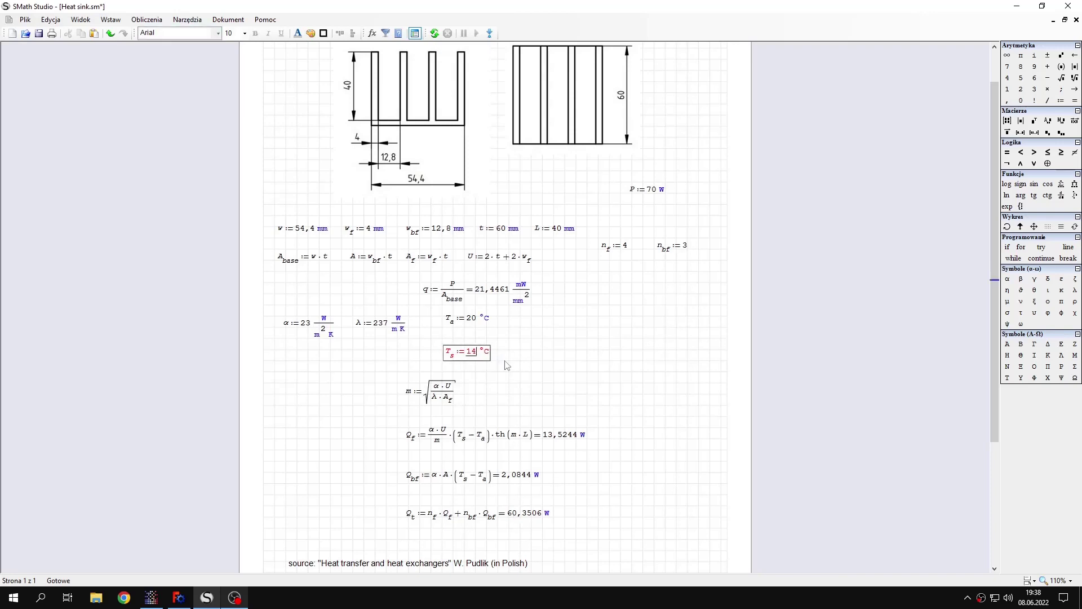
type("5")
left_click(539, 392)
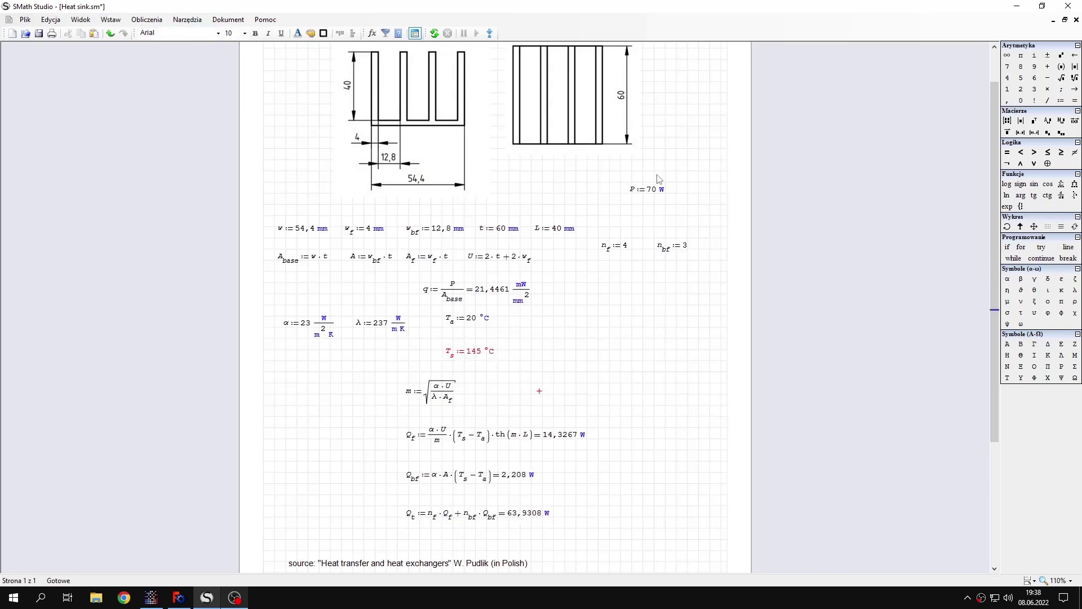
Restore the power P to 60 W and the temperature T_s to 138 °C
left_click(649, 190)
key("BackSpace")
type("6")
left_click(646, 290)
left_click(481, 351)
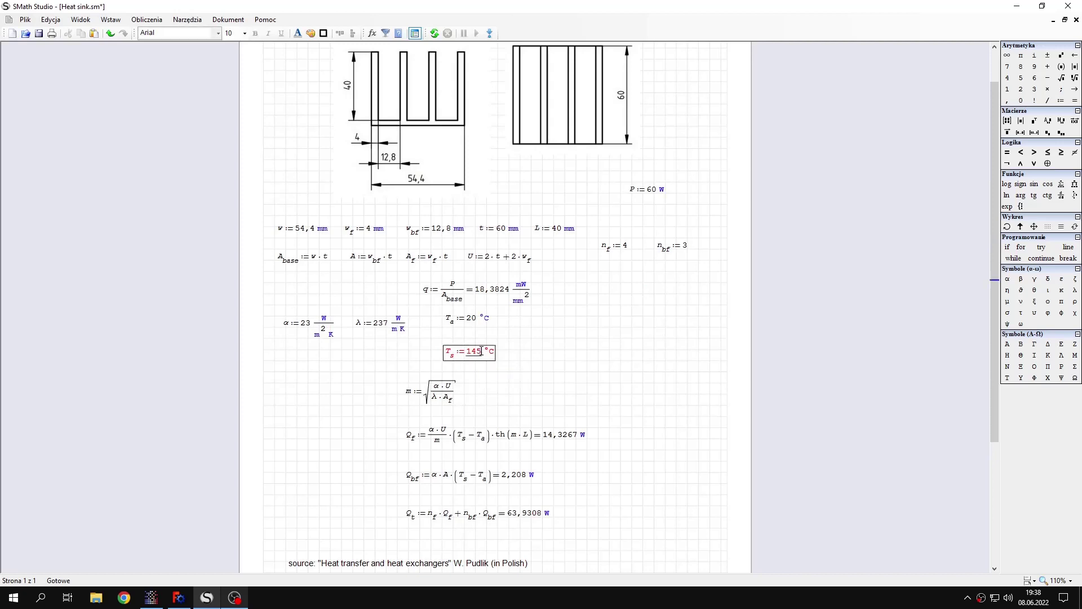
key("BackSpace")
key("BackSpace")
type("38")
left_click(562, 370)
Try a T_s value of 137 °C in the calculation and return it to 138 °C
left_click(480, 357)
key("BackSpace")
type("7")
left_click(554, 366)
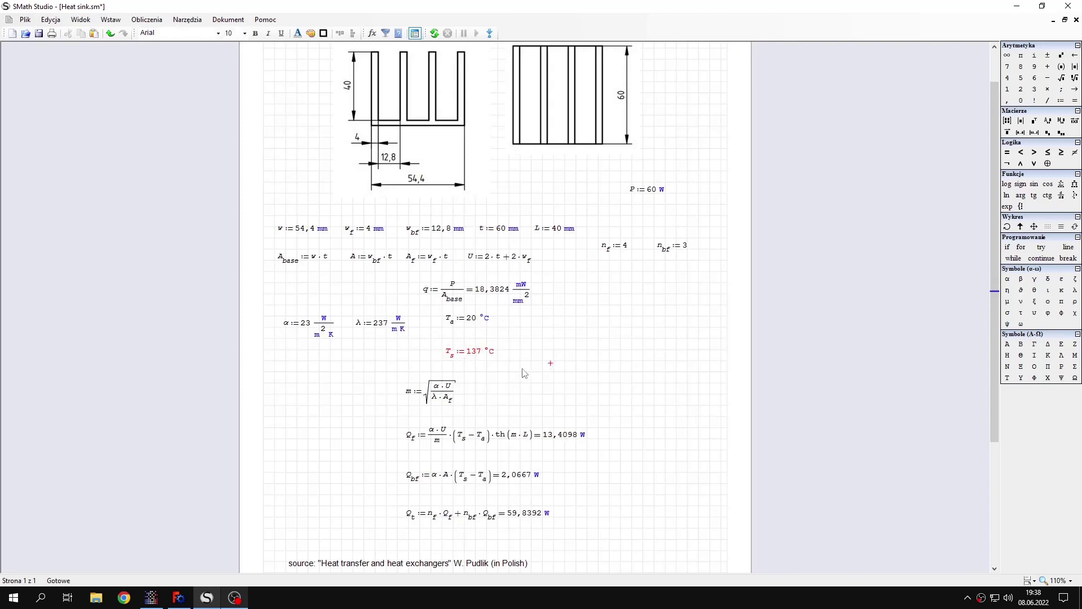
left_click(480, 356)
key("BackSpace")
type("8")
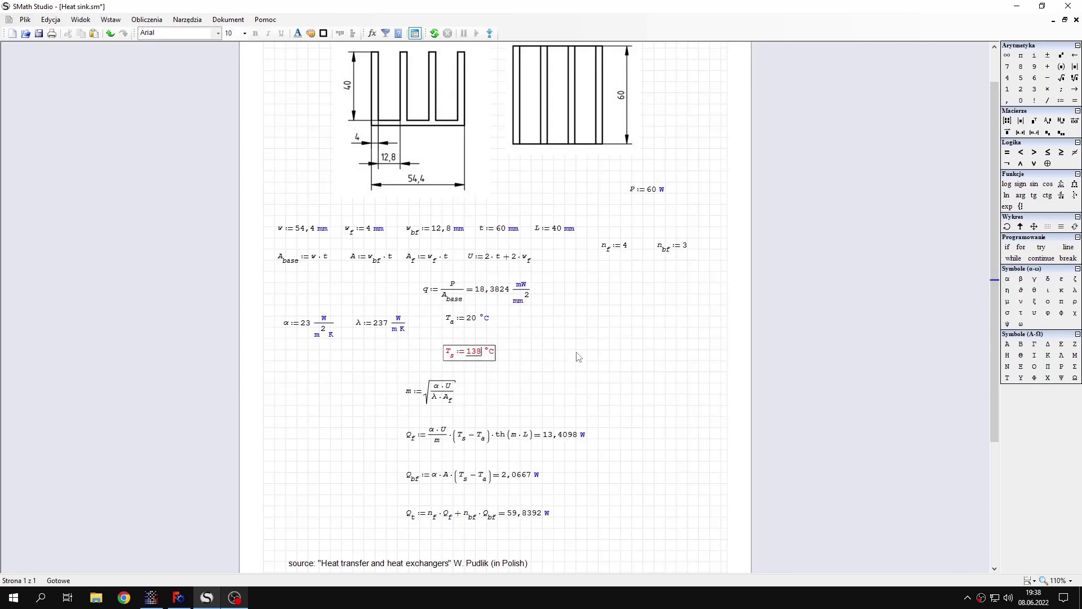
left_click(578, 353)
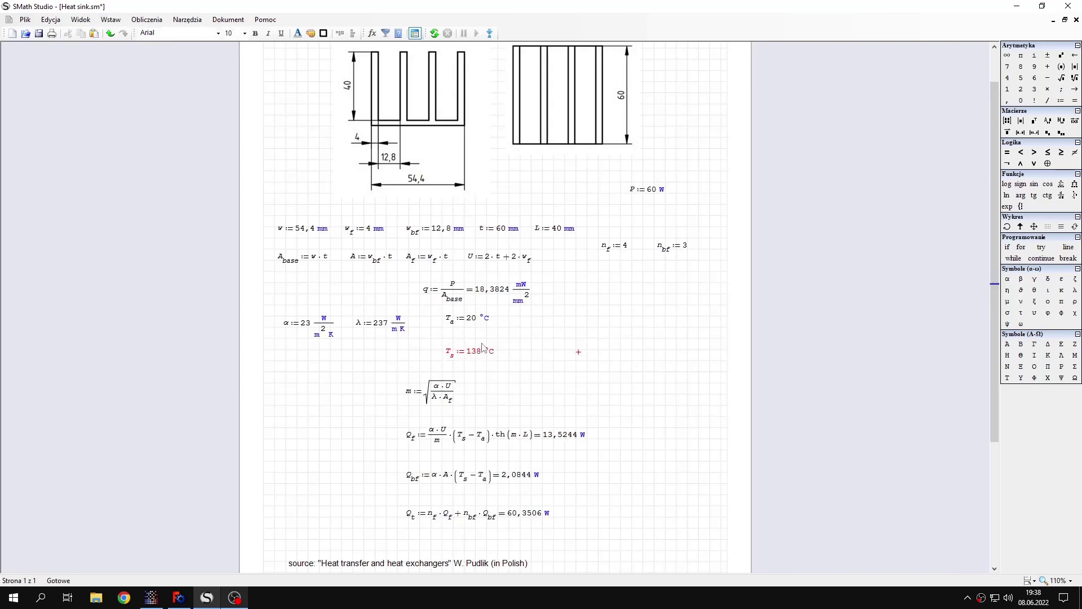
Switch to PrePoMax and query the temperatures of several nodes near the middle of the heat sink's flat base
mouse_move(483, 360)
left_click(151, 598)
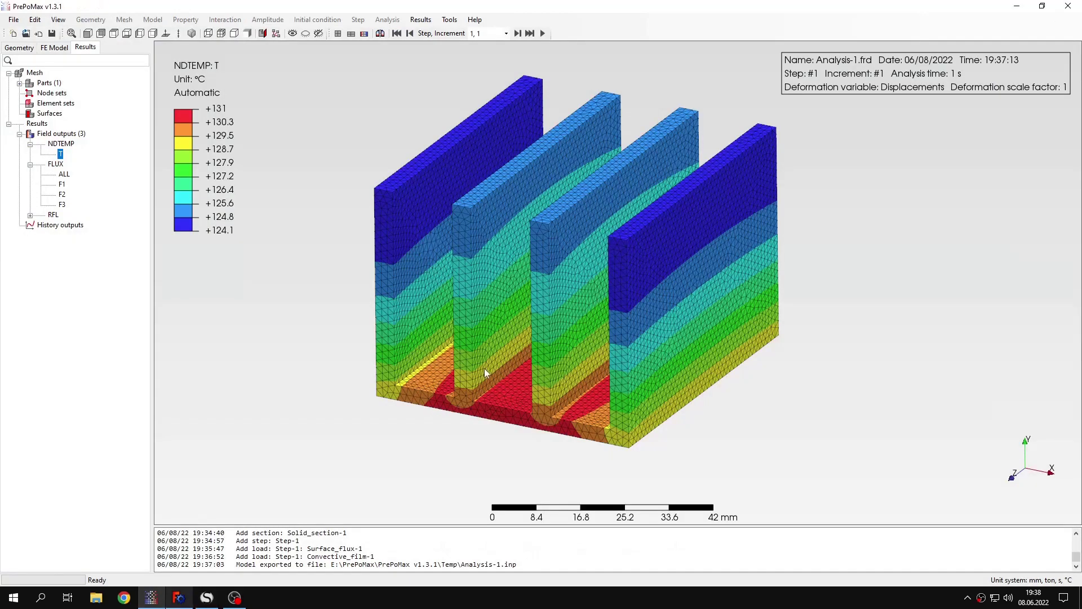
left_click_drag(489, 323, 492, 270)
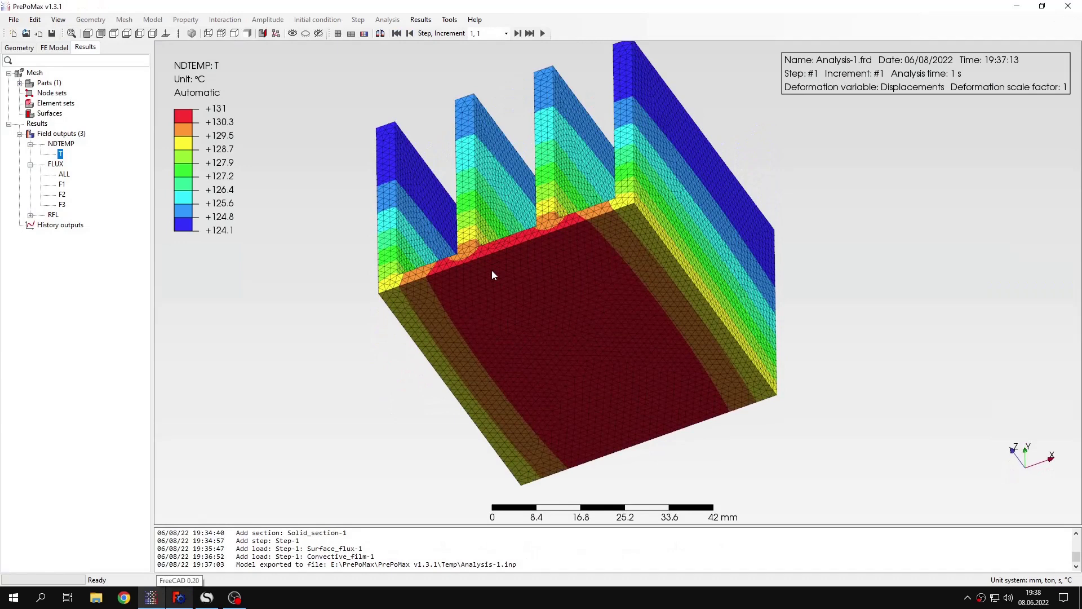
left_click(449, 19)
left_click(459, 29)
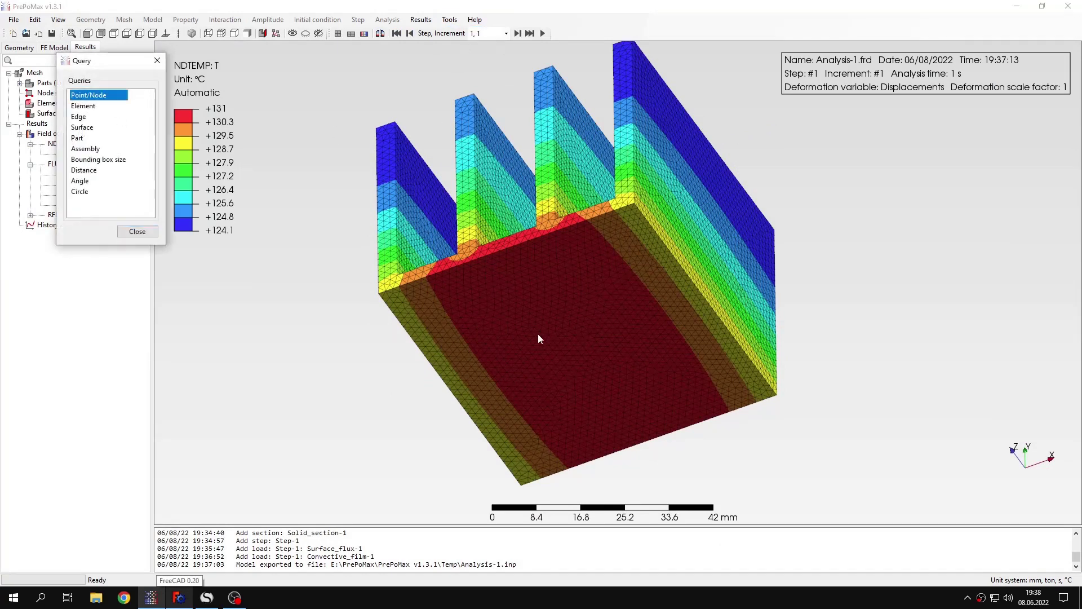
left_click(585, 329)
left_click(582, 343)
left_click(612, 371)
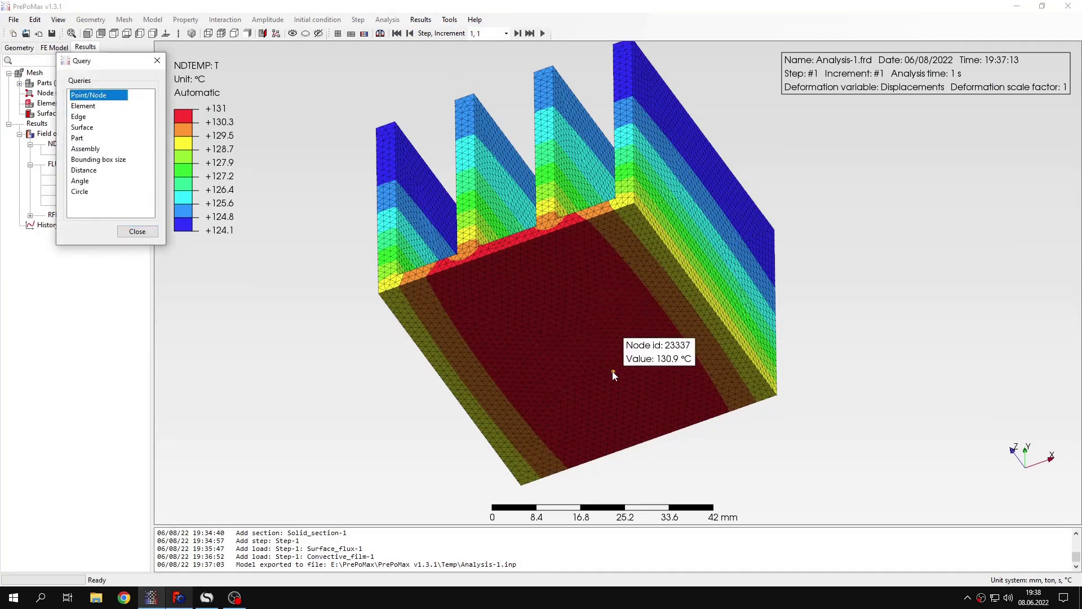
left_click(603, 356)
left_click(597, 356)
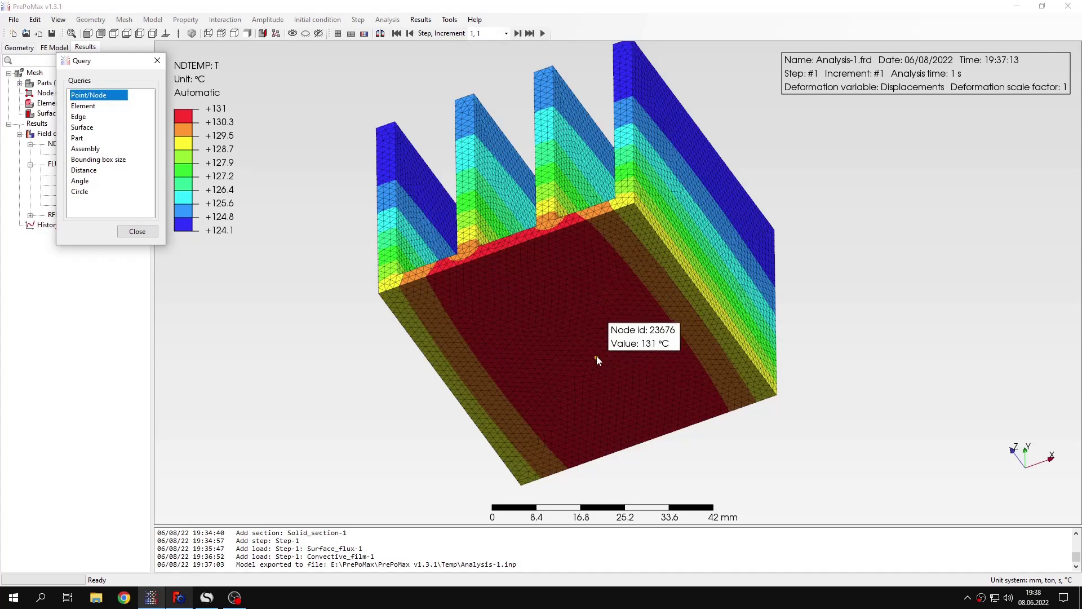
Query another node's temperature near the middle of the flat base, set the isometric view and close the query
left_click(587, 354)
middle_click_drag(566, 306, 529, 320)
left_click(192, 34)
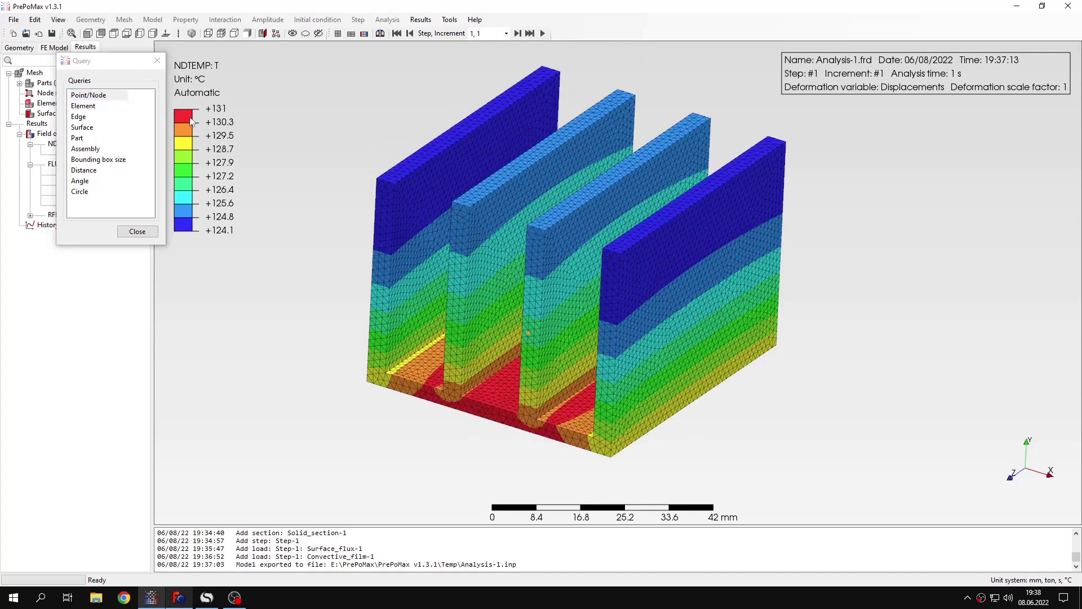
left_click(137, 231)
Switch to SMath Studio to check the T_s value, and return to PrePoMax to examine the temperature distribution between the fins
left_click(207, 597)
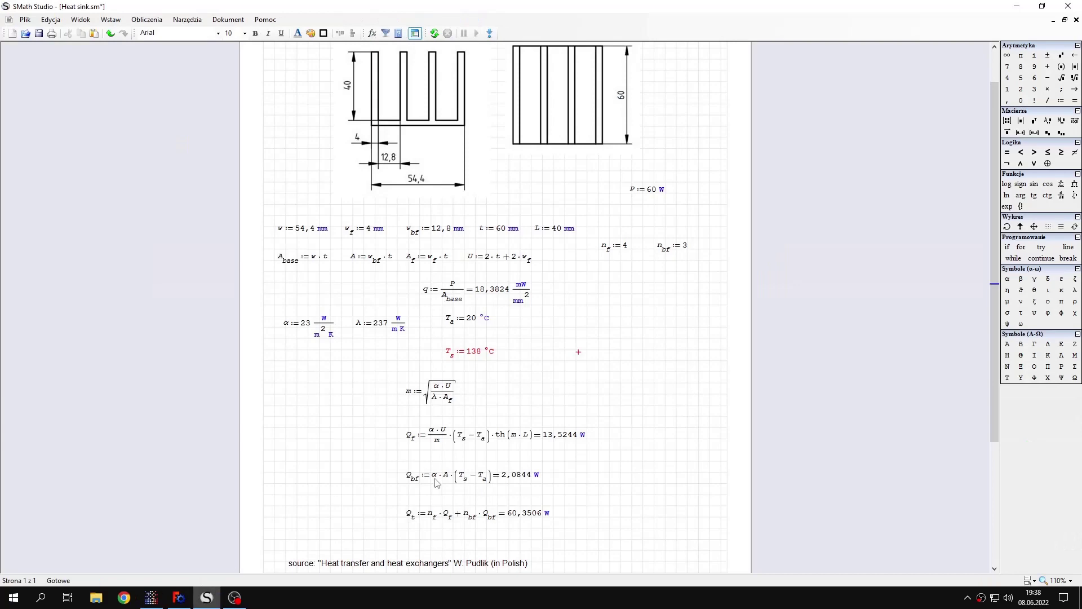
mouse_move(473, 355)
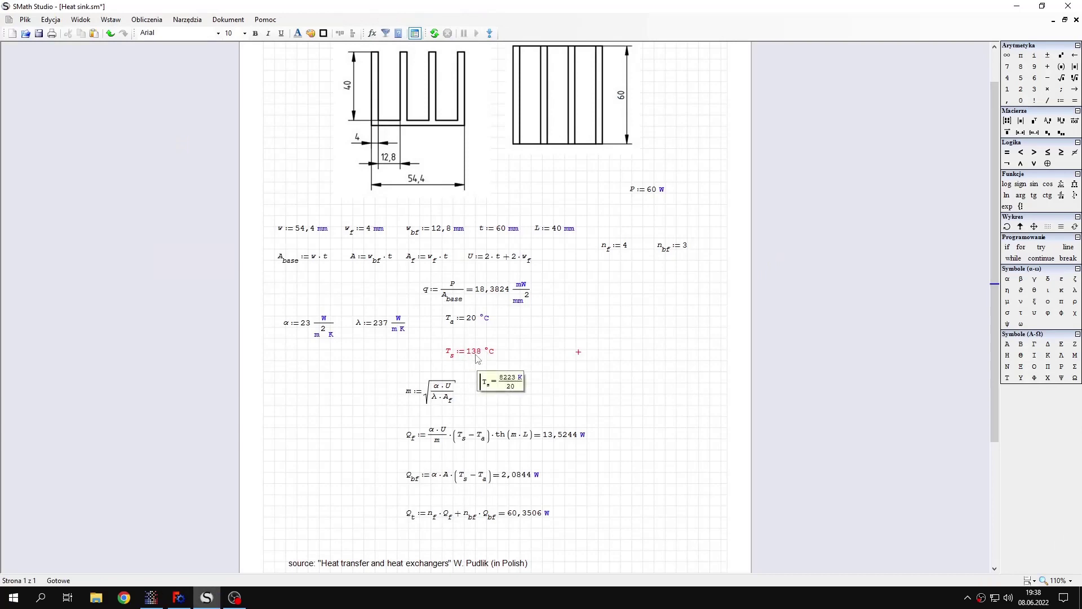
left_click(177, 598)
left_click(151, 598)
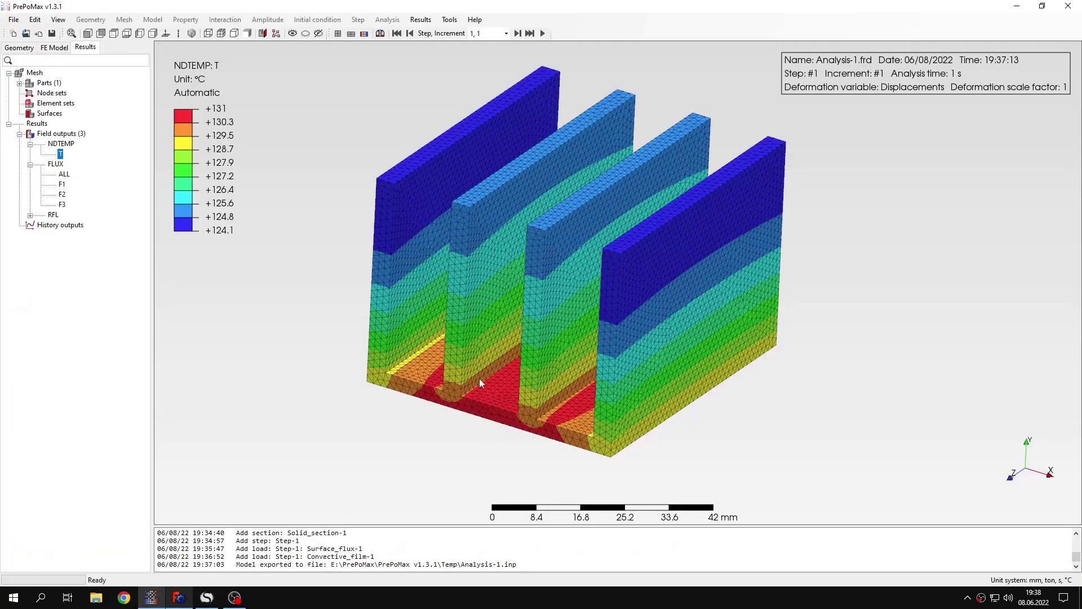
middle_click_drag(566, 330, 465, 255)
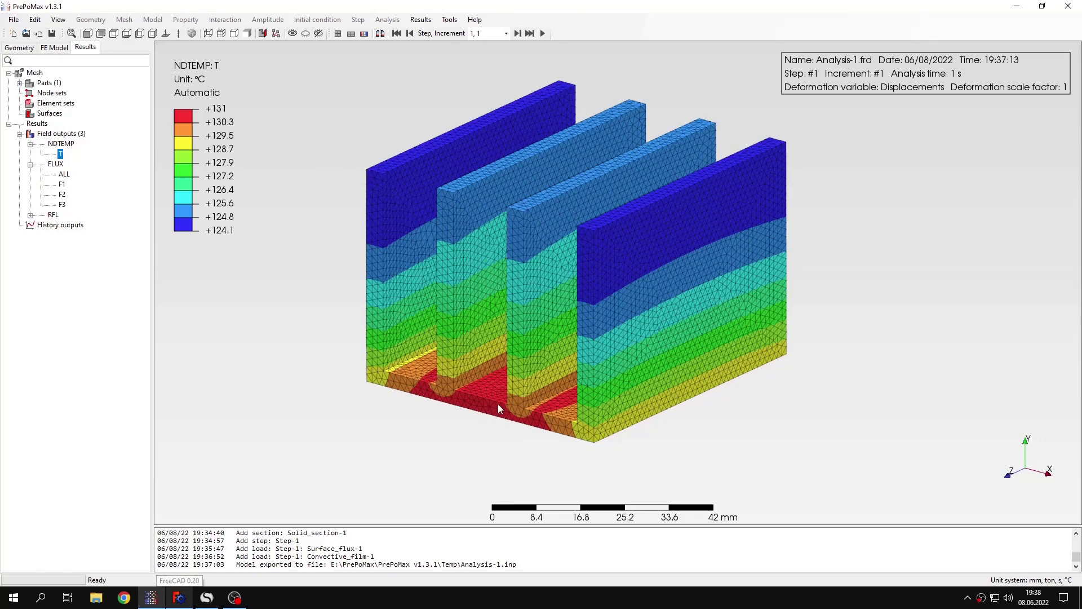
middle_click_drag(512, 395, 557, 360)
middle_click_drag(568, 290, 546, 352)
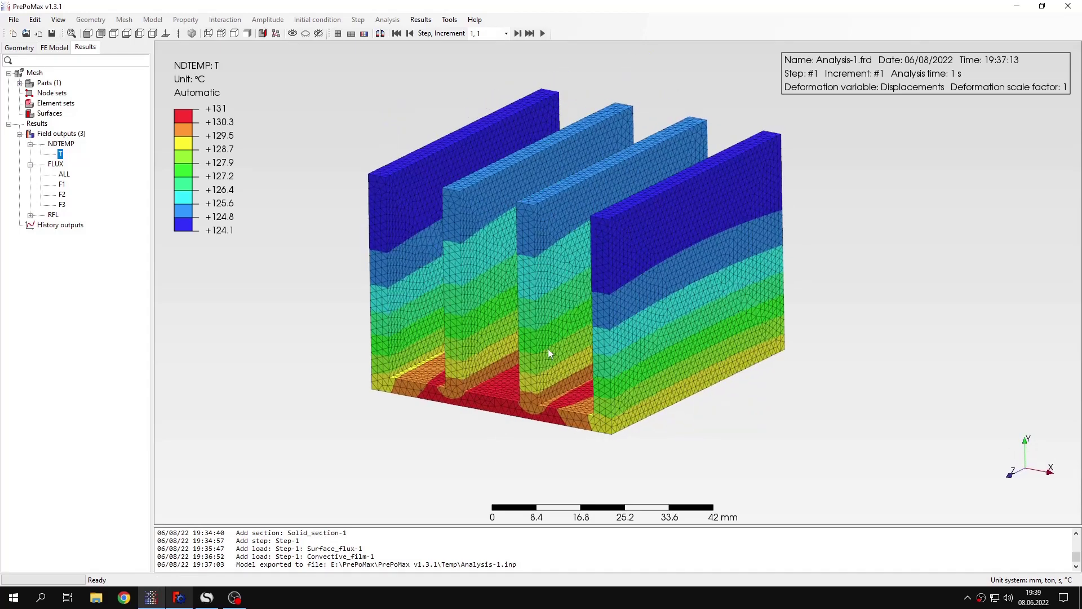